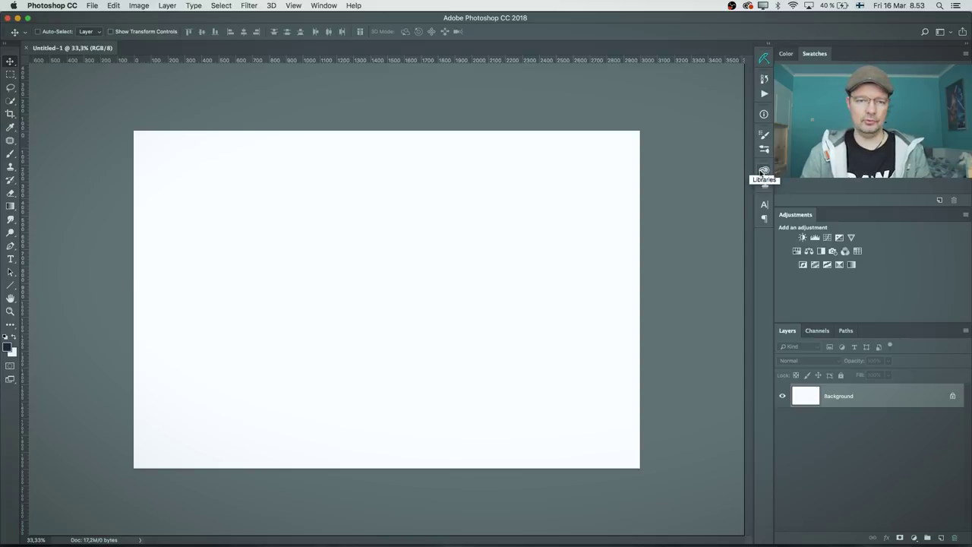
Show the Libraries panel and create a new library named 'demo'.
click(322, 6)
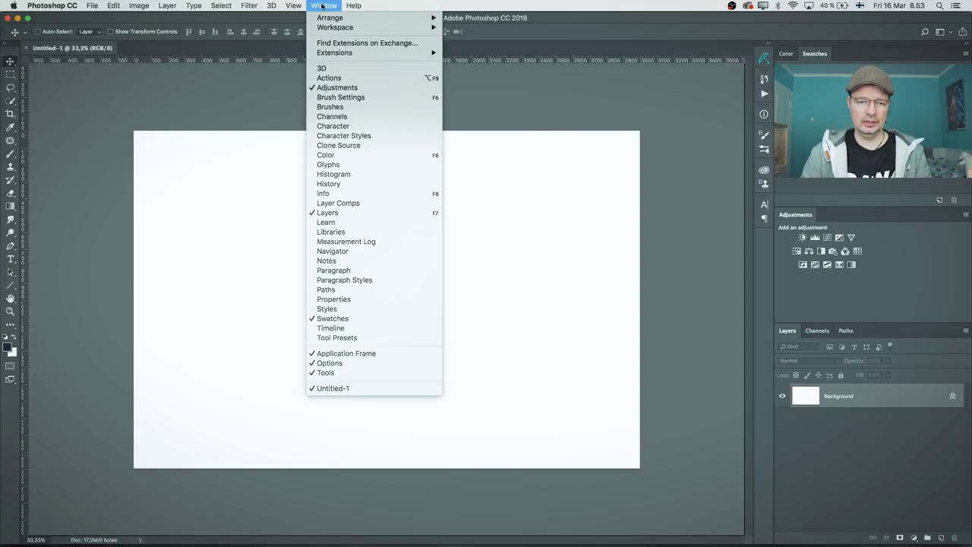
click(340, 232)
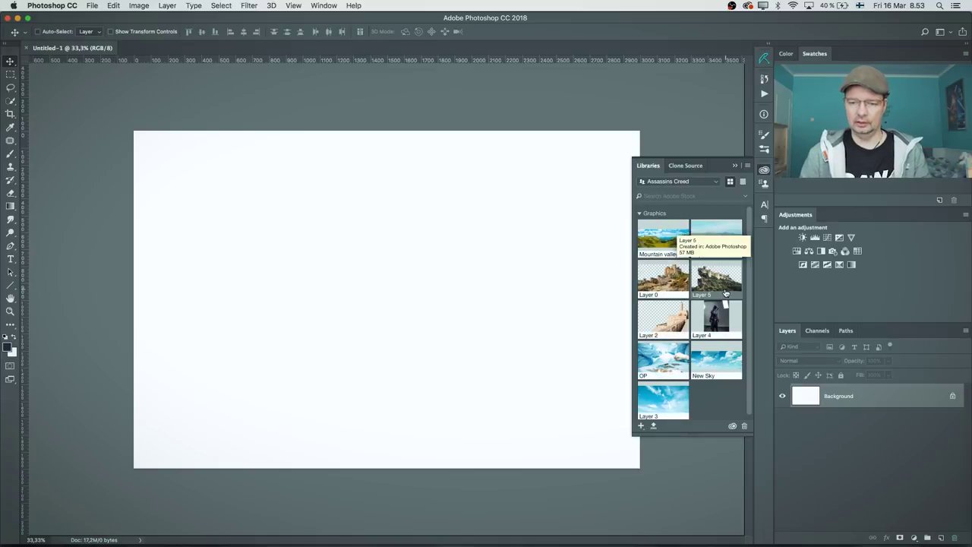
click(716, 182)
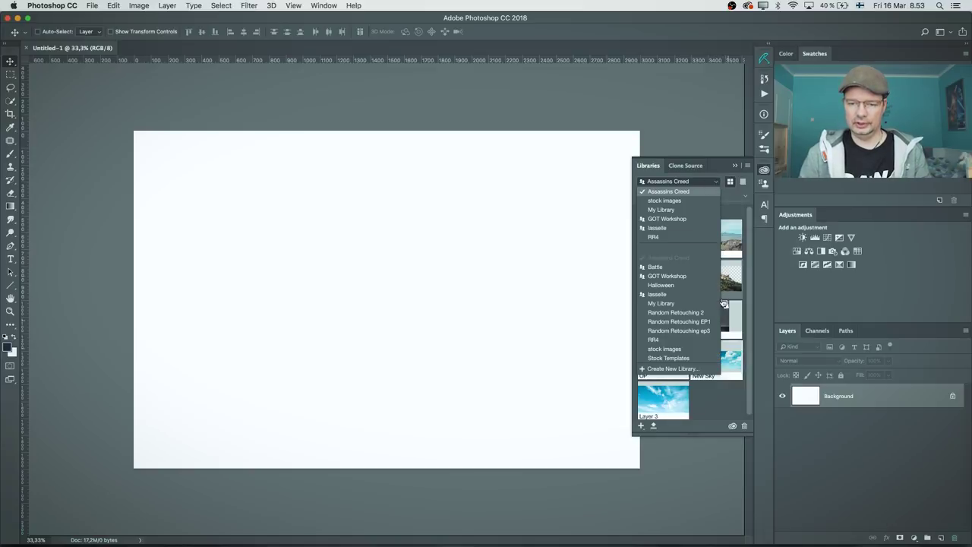
click(667, 369)
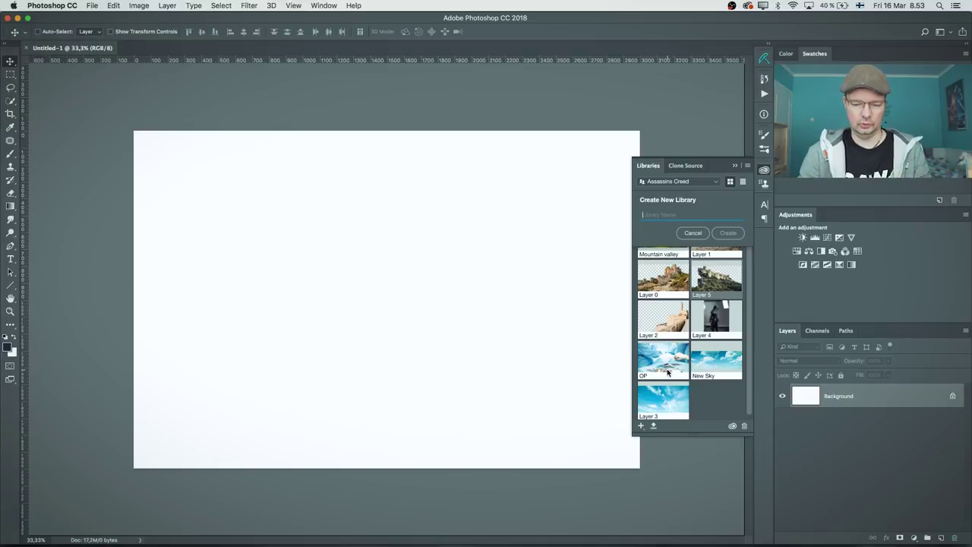
text(demo)
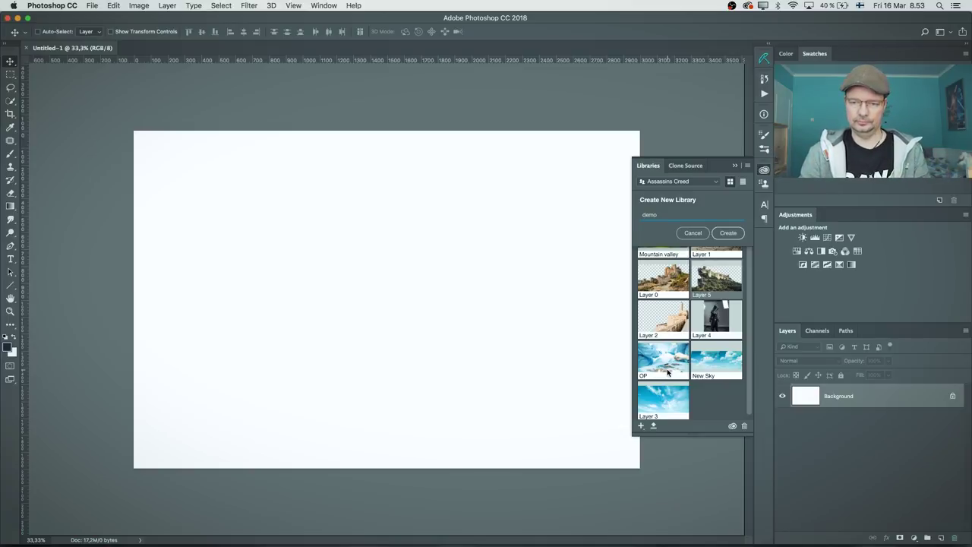
click(729, 232)
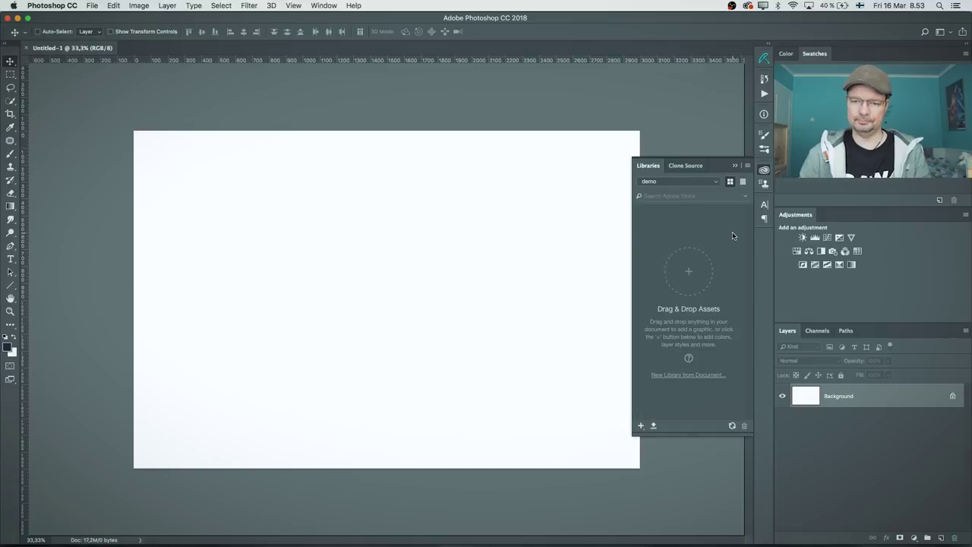
Search Adobe Stock from the Libraries panel for 'landscape'.
click(676, 195)
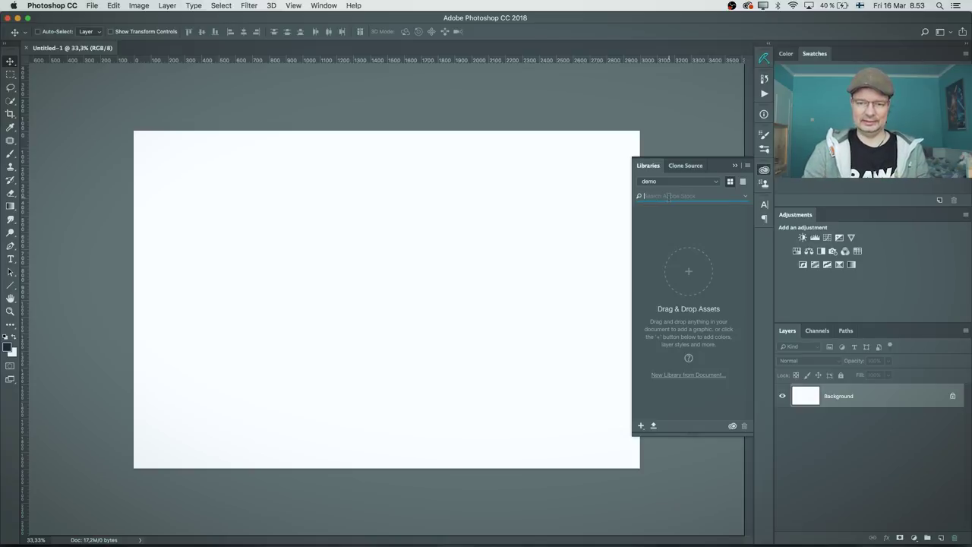
text(landscape)
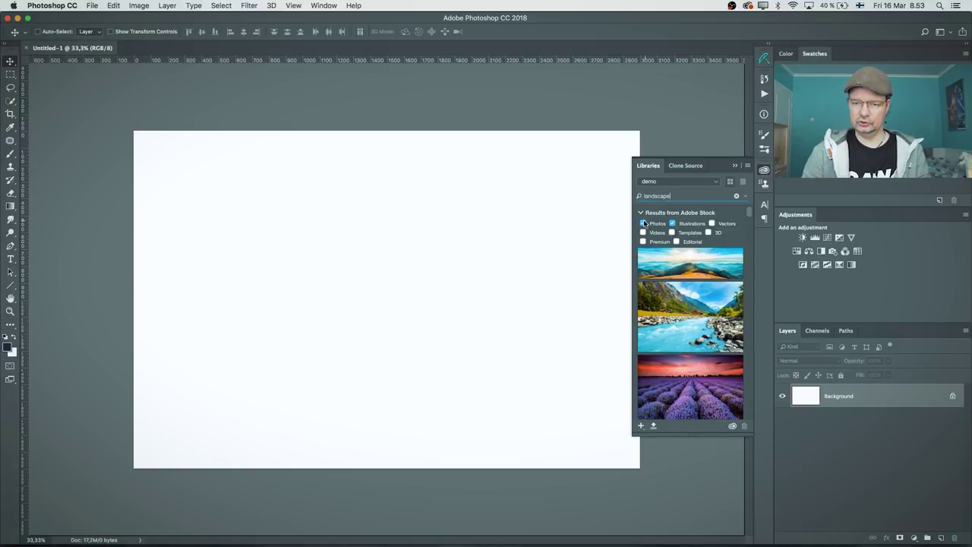
click(672, 225)
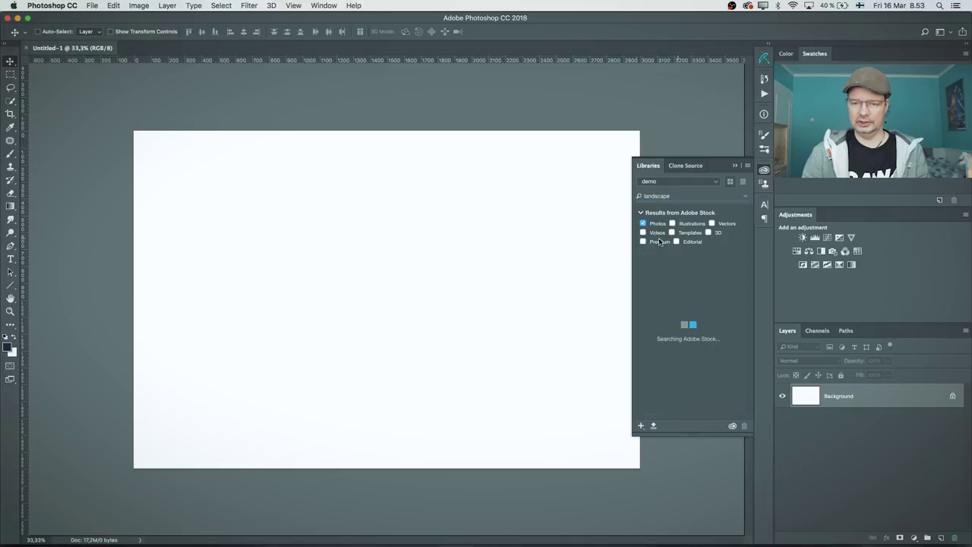
mouse_move(682, 307)
scroll(691, 311, down, 10)
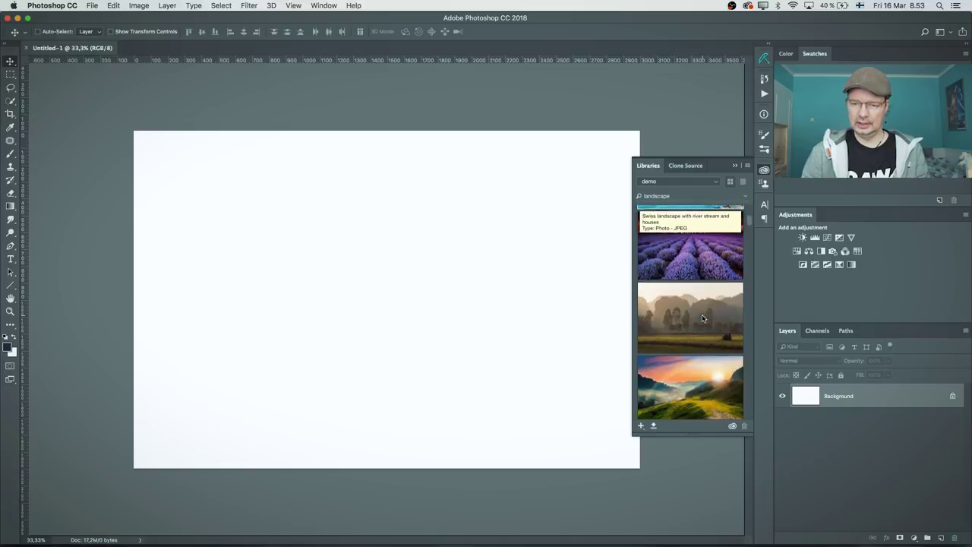
scroll(701, 317, down, 10)
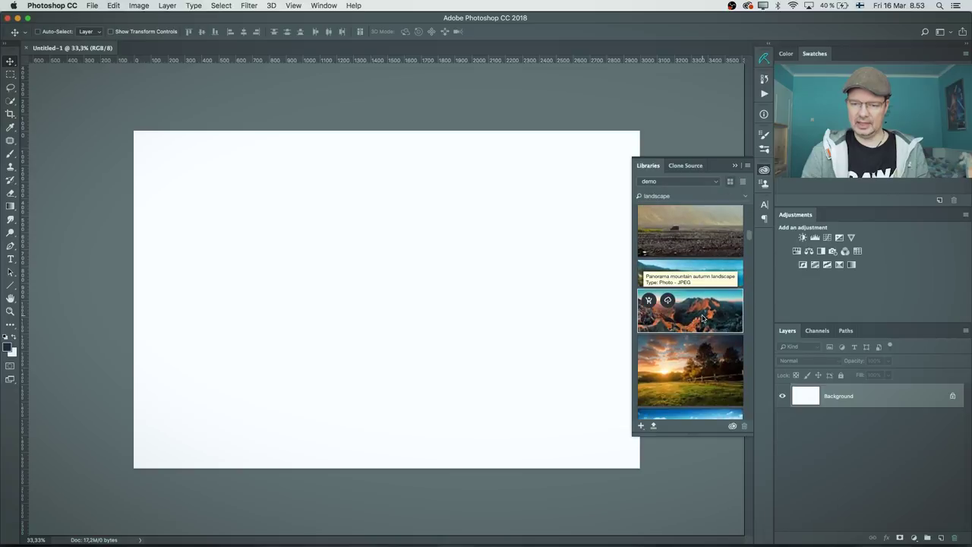
scroll(701, 317, down, 10)
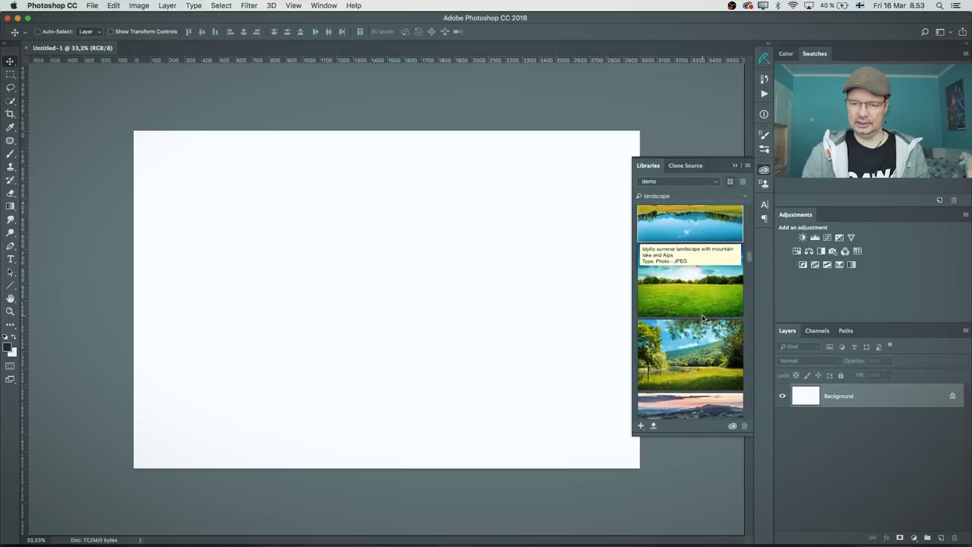
scroll(701, 317, down, 10)
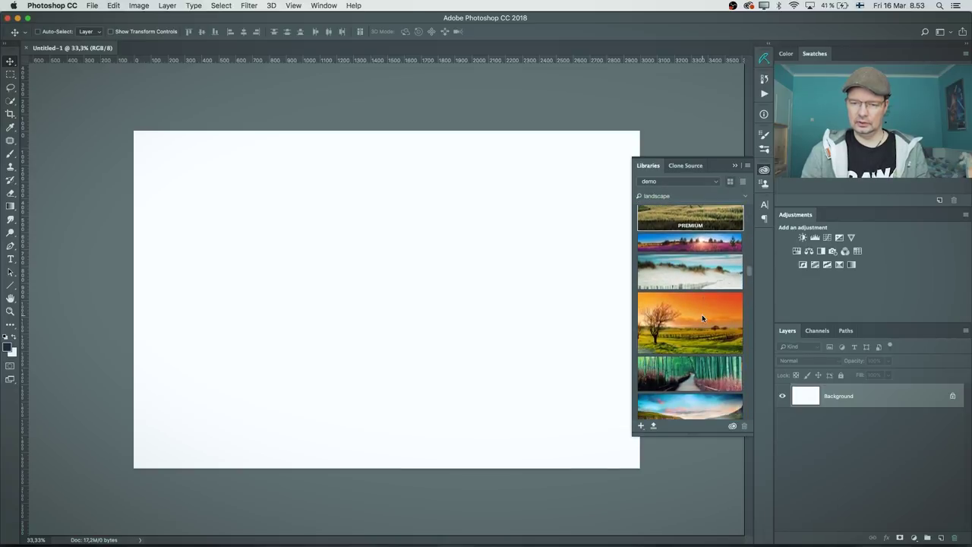
scroll(701, 318, down, 5)
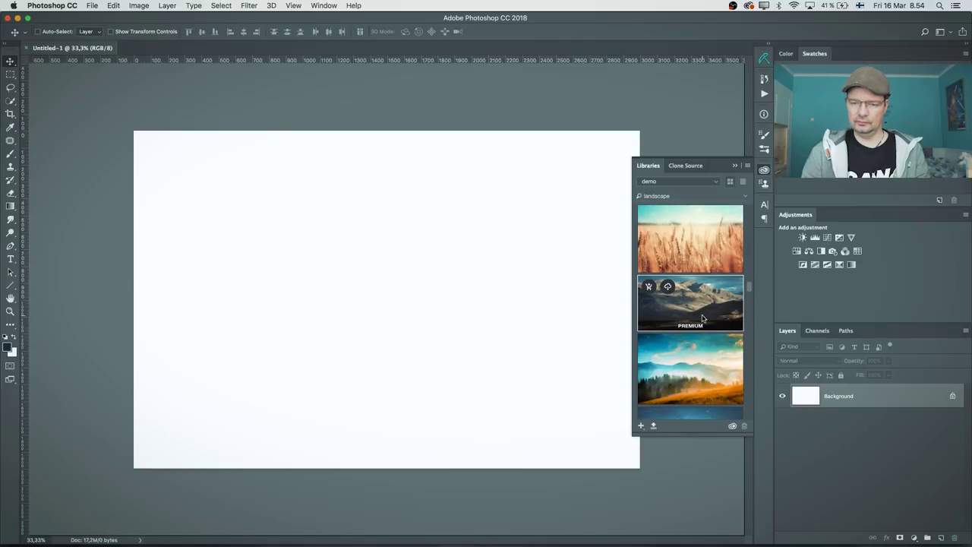
scroll(702, 318, down, 10)
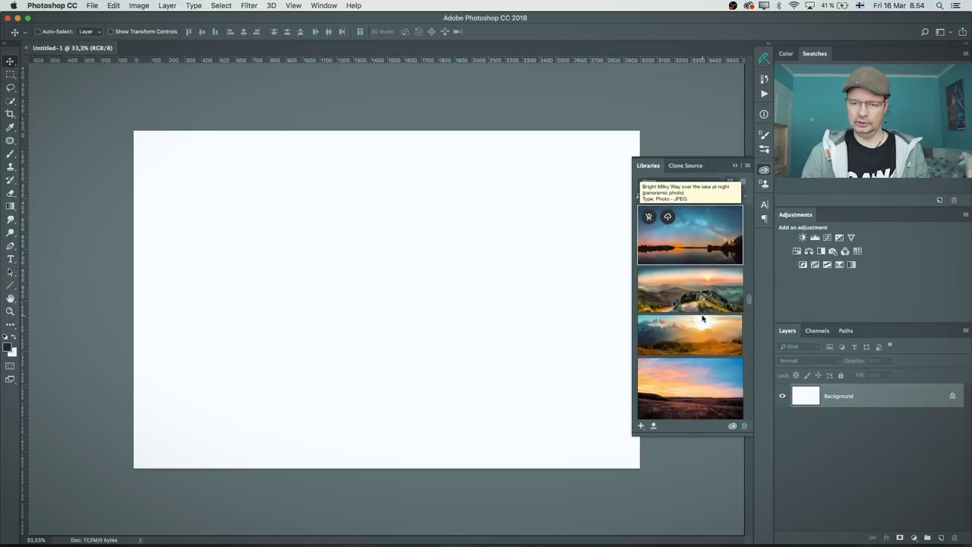
scroll(702, 319, down, 10)
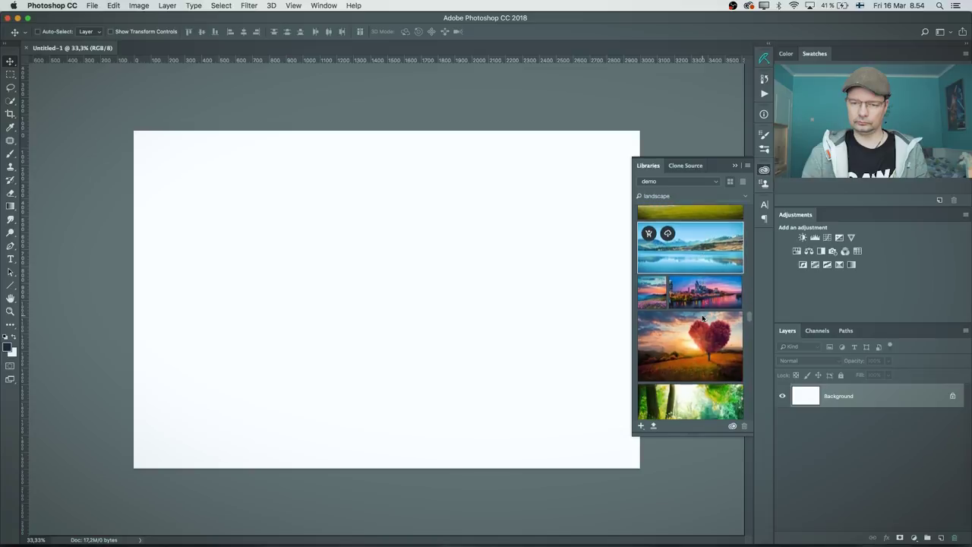
scroll(702, 317, down, 8)
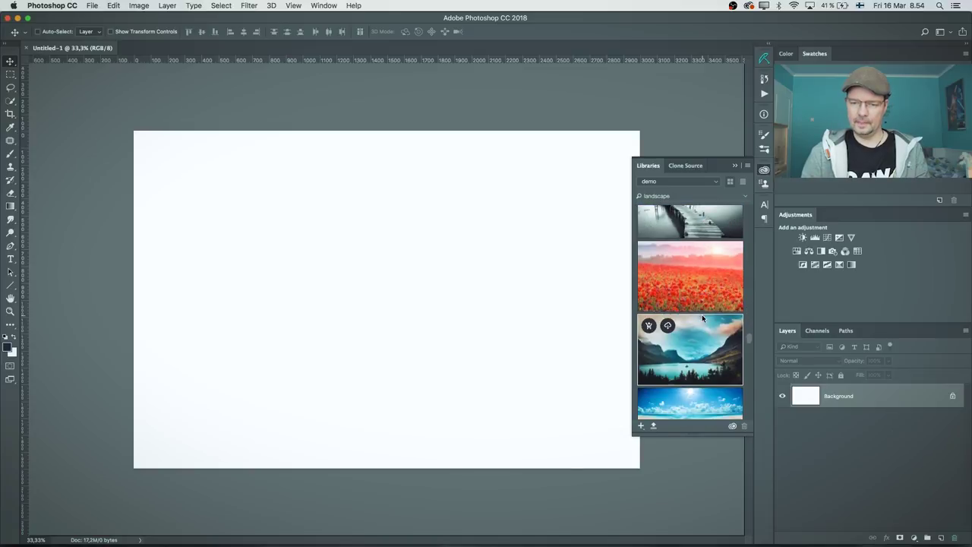
scroll(701, 318, down, 8)
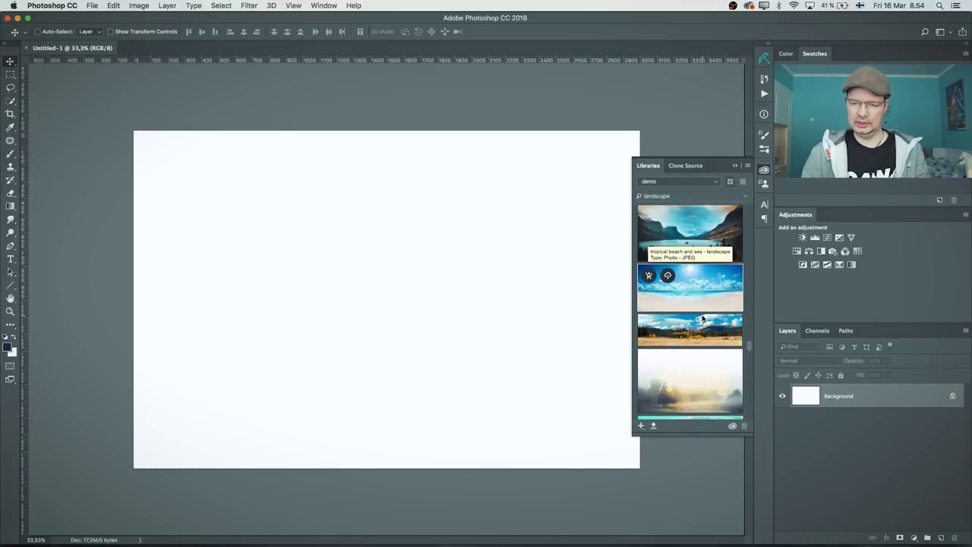
scroll(702, 318, down, 5)
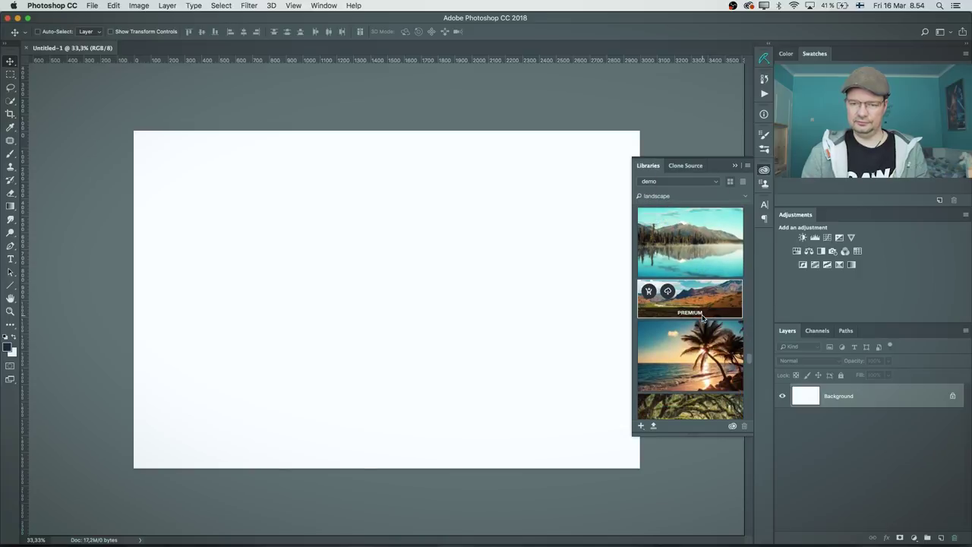
scroll(702, 318, down, 8)
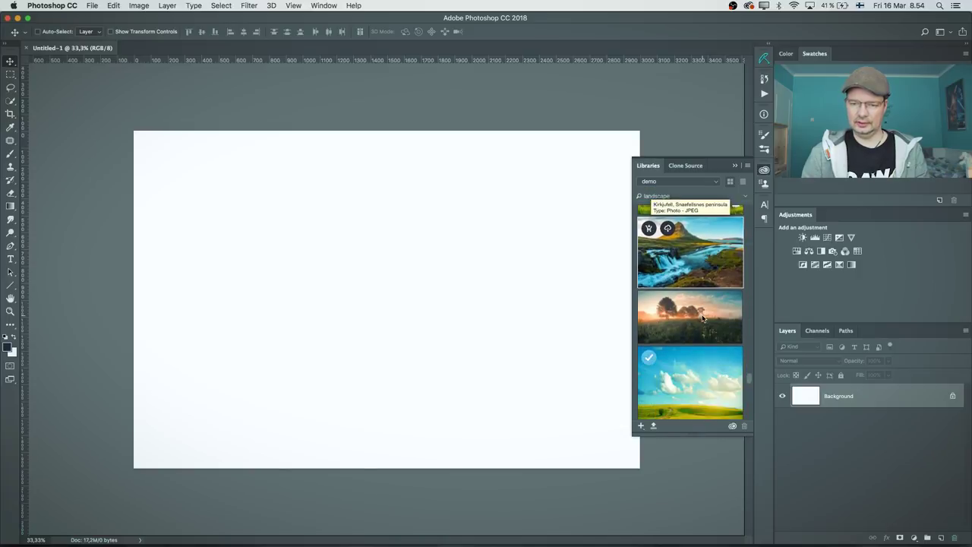
scroll(701, 318, down, 5)
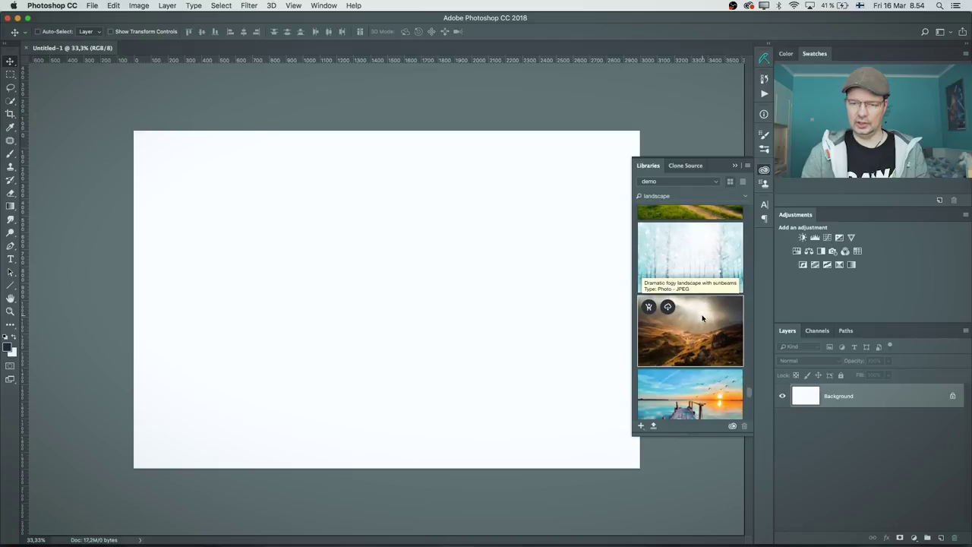
scroll(701, 316, up, 3)
scroll(684, 307, down, 1)
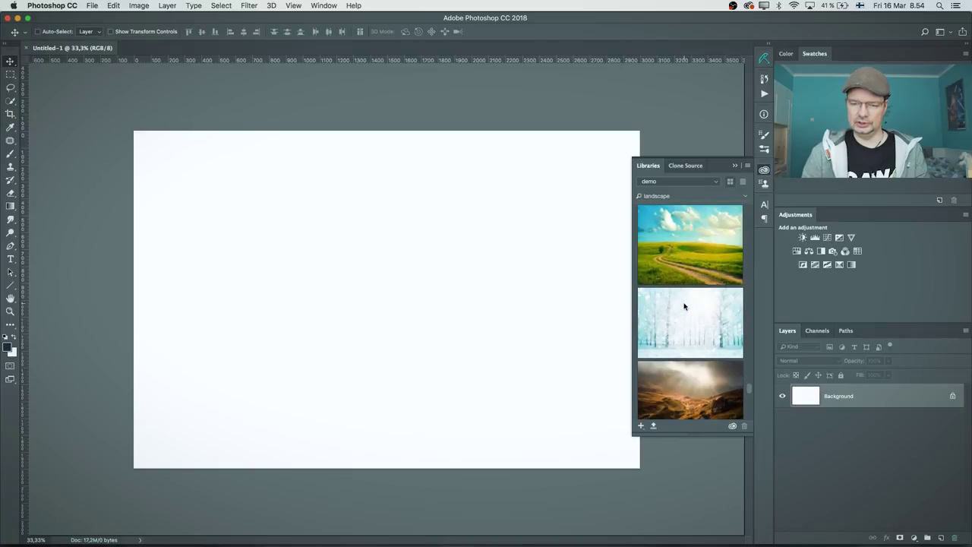
scroll(683, 306, down, 2)
scroll(683, 306, down, 3)
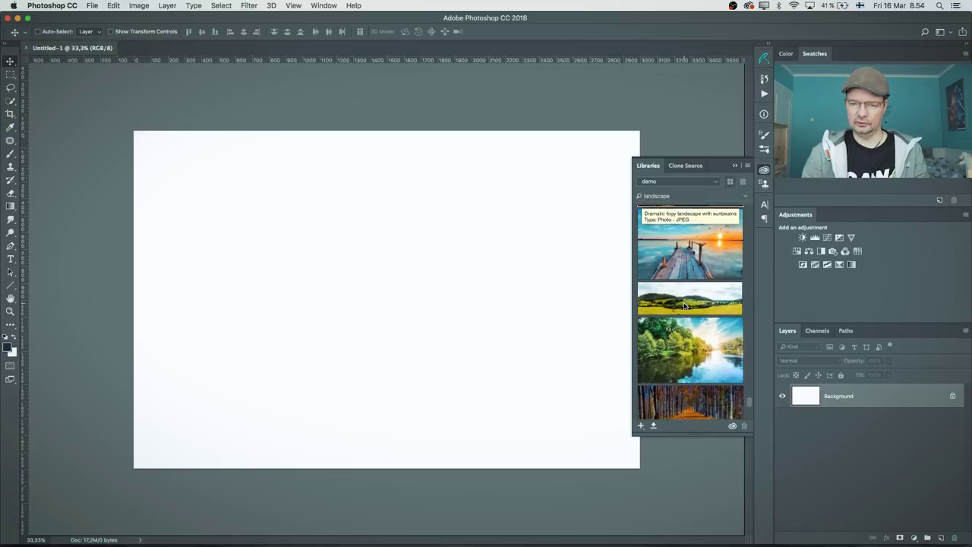
scroll(683, 305, down, 4)
scroll(684, 306, down, 2)
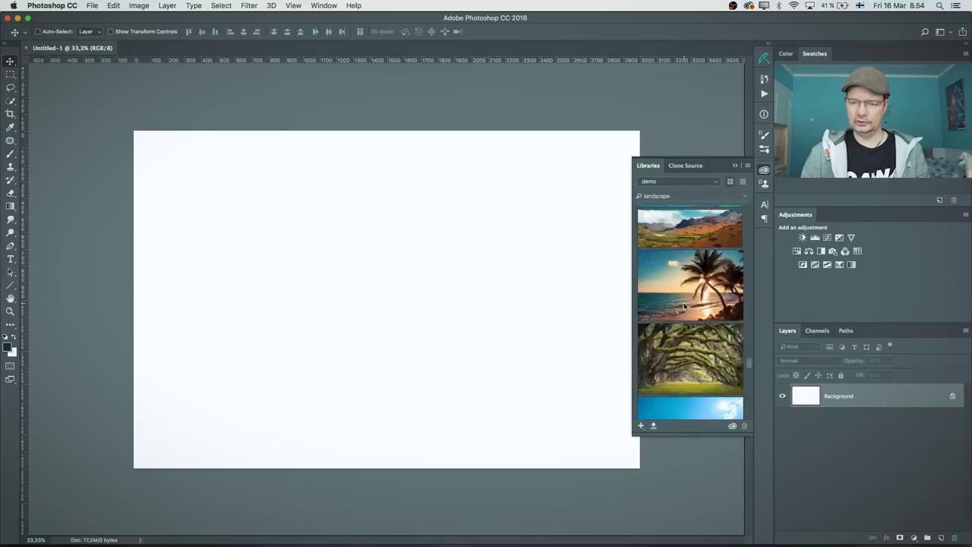
scroll(684, 306, up, 5)
scroll(684, 306, down, 6)
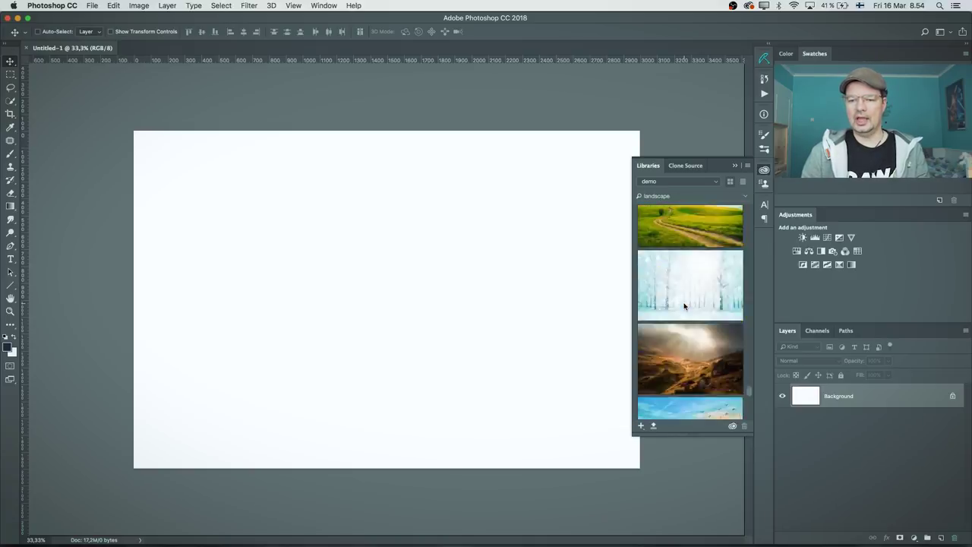
scroll(683, 306, down, 3)
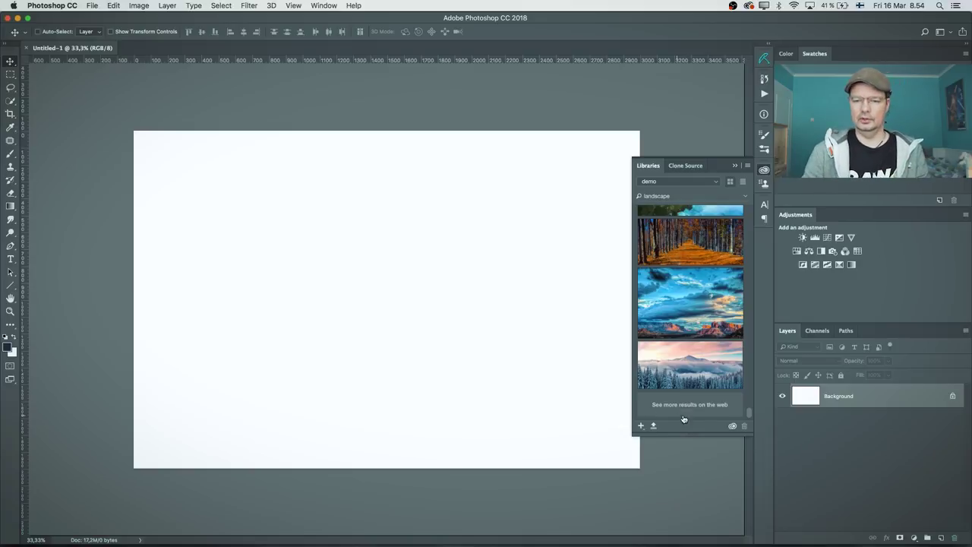
Change the Adobe Stock search term to 'landscape valley'.
mouse_move(702, 373)
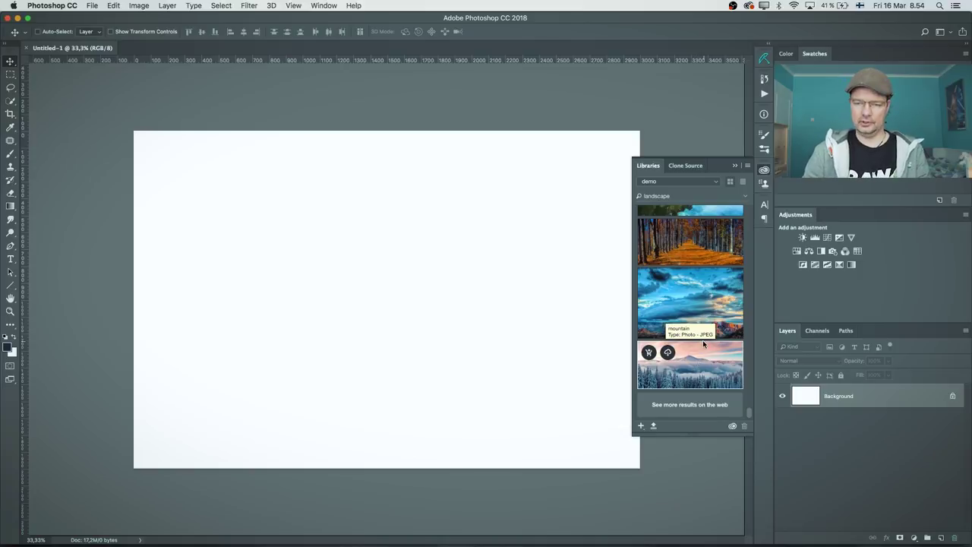
scroll(704, 369, up, 10)
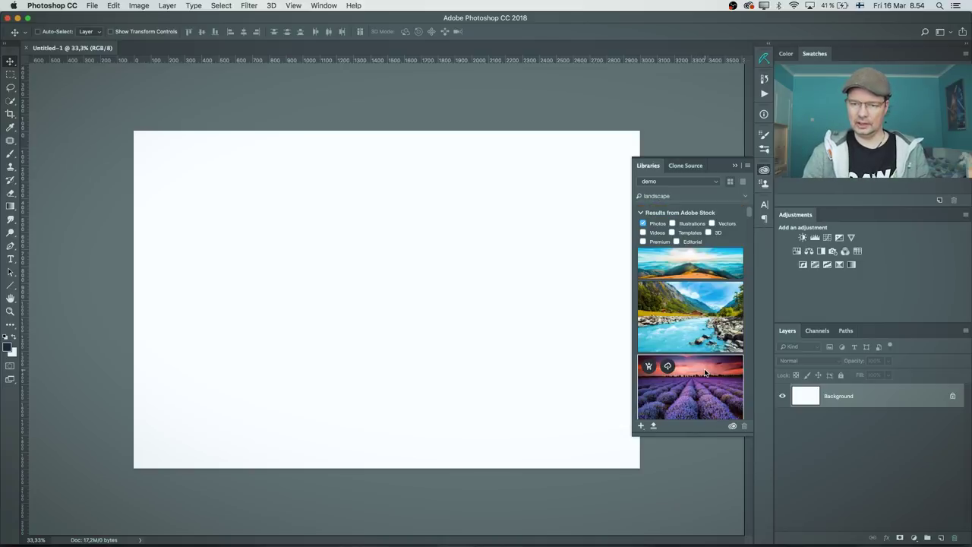
scroll(698, 371, down, 10)
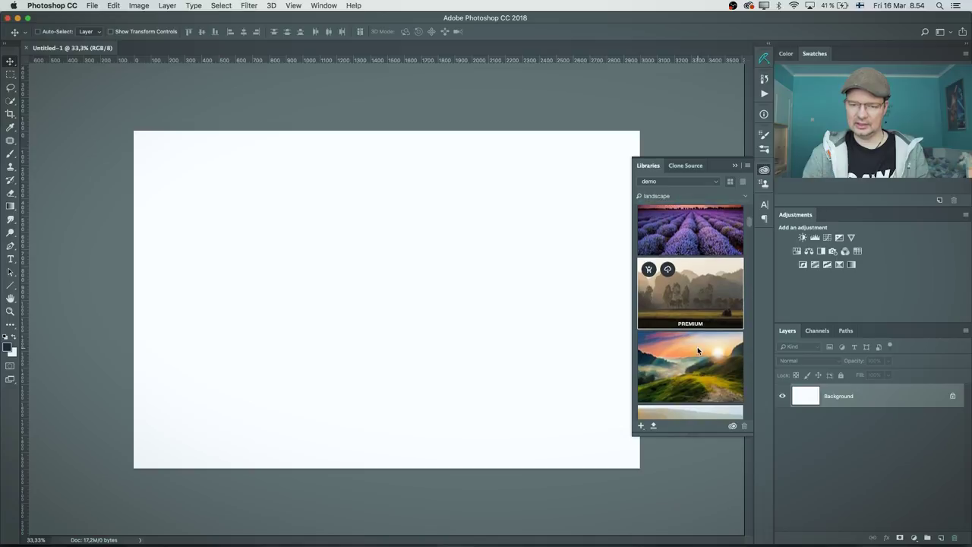
scroll(697, 346, up, 10)
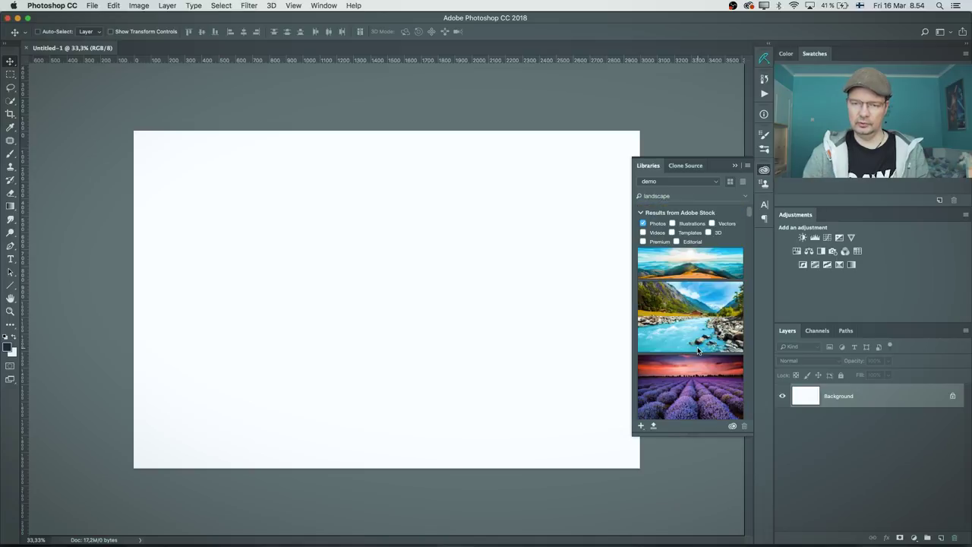
double_click(674, 197)
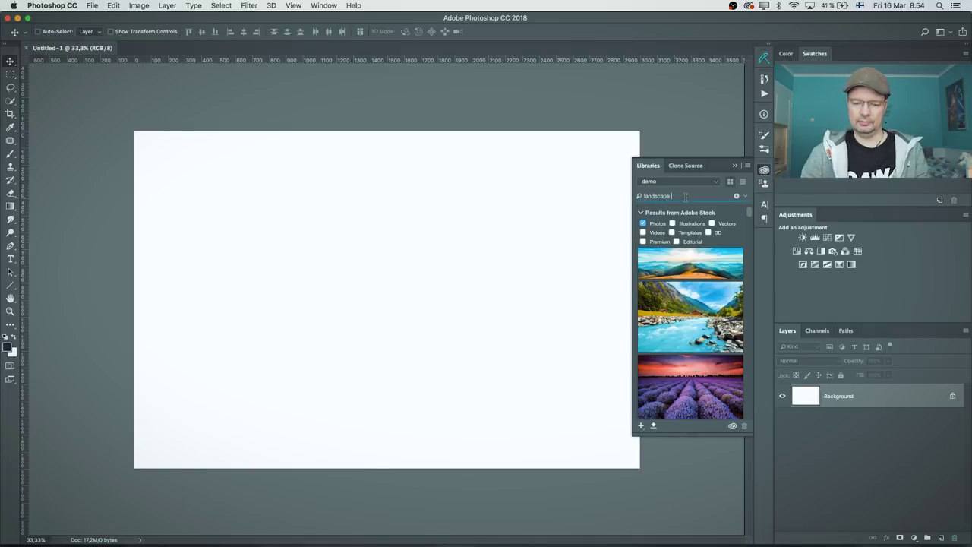
text(valley)
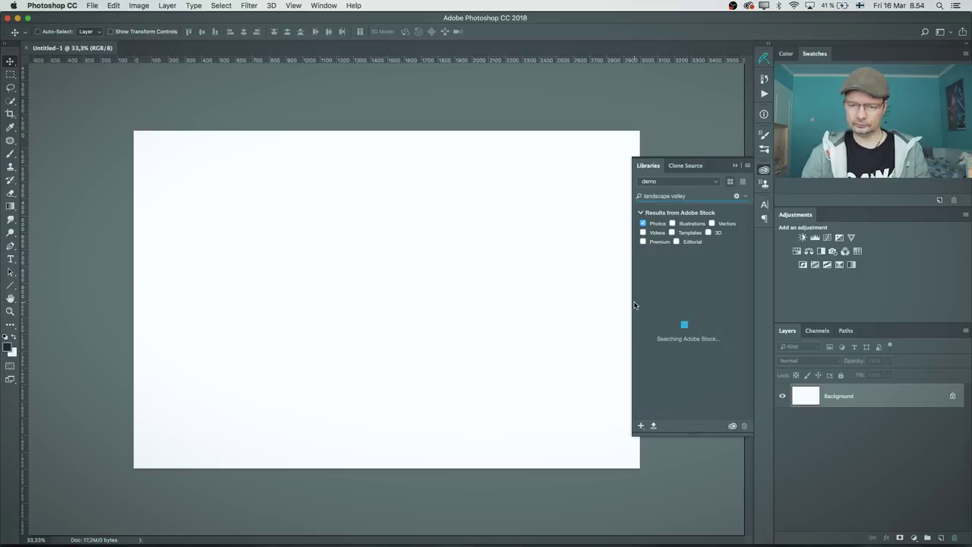
Browse the valley results, such as Yosemite Valley and a spring alpine valley.
scroll(690, 293, down, 5)
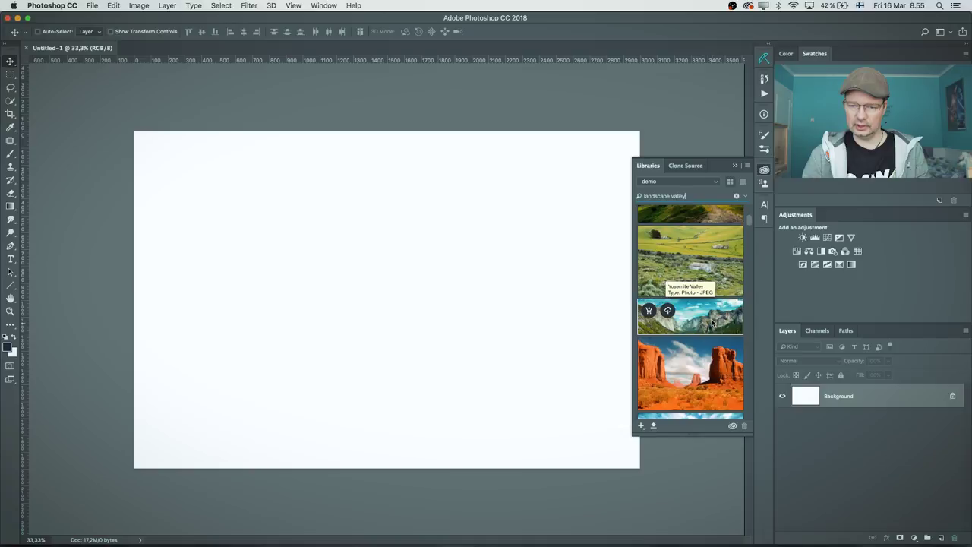
scroll(713, 340, down, 3)
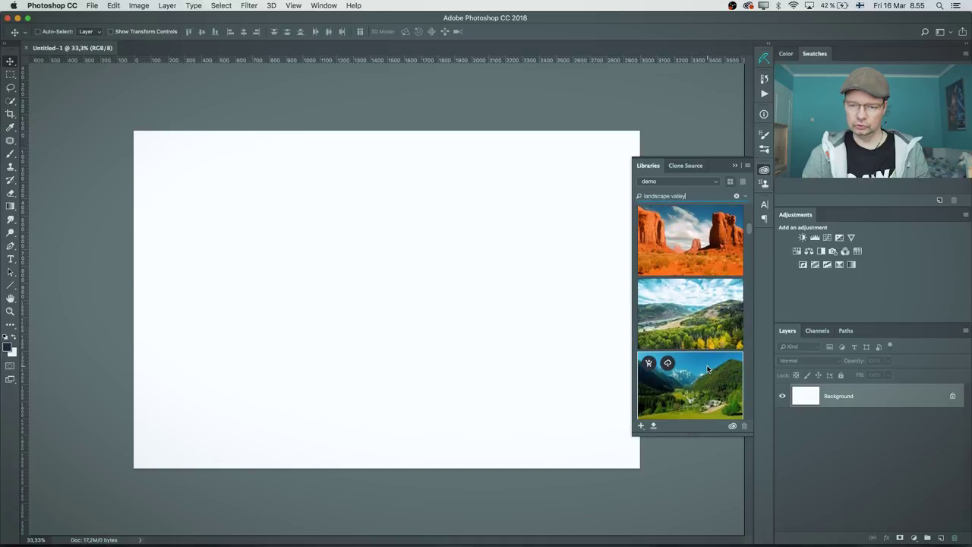
scroll(706, 365, down, 1)
scroll(706, 368, up, 1)
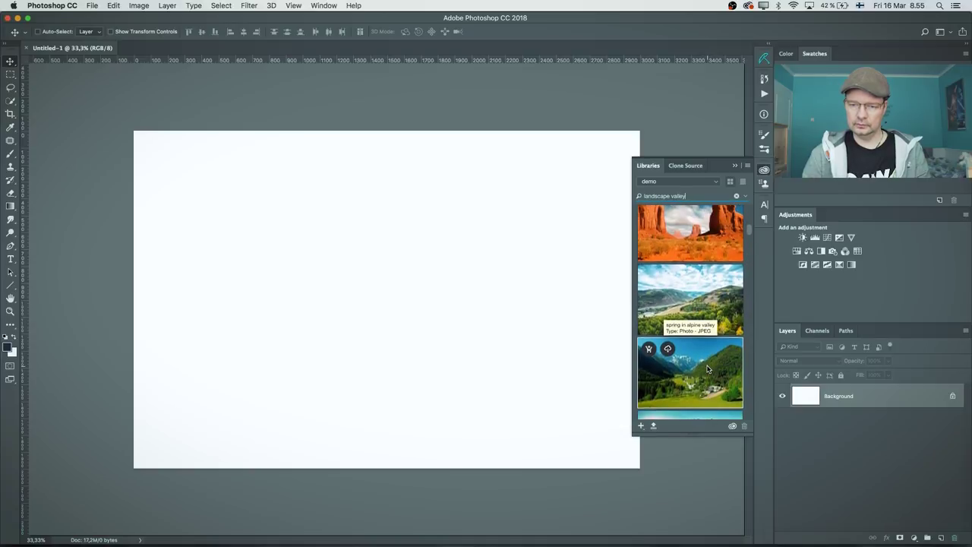
scroll(706, 368, down, 3)
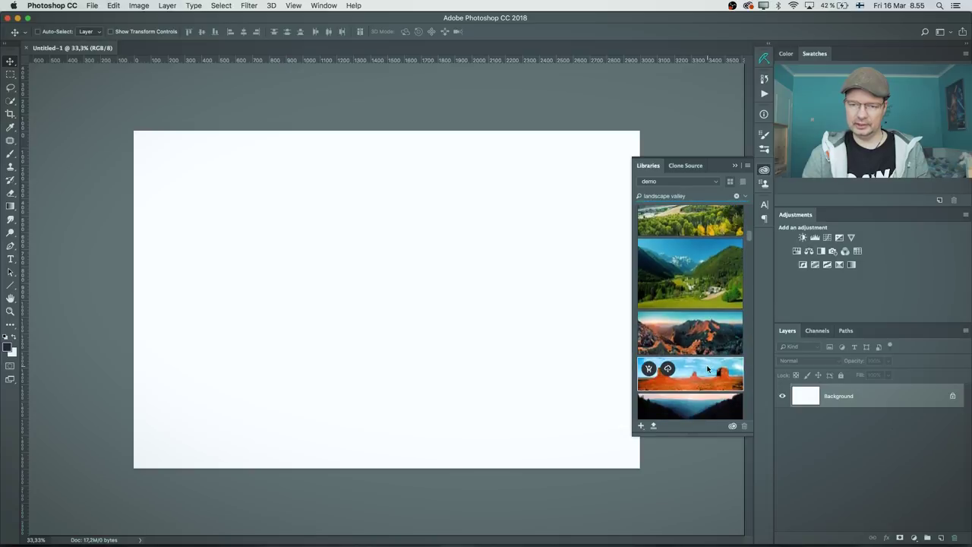
scroll(707, 368, up, 3)
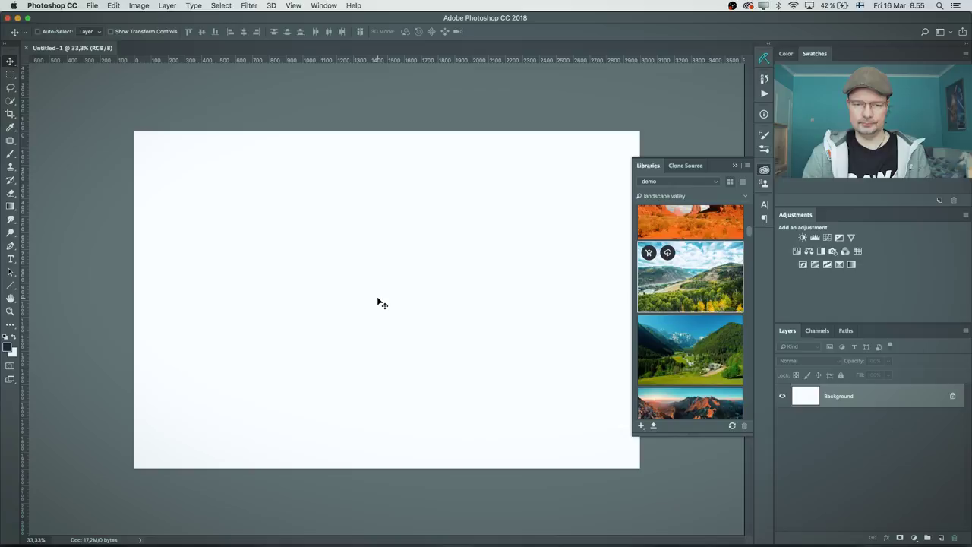
Place the Colorado valley photo on the canvas and nudge it left and down.
drag(380, 304, 415, 302)
key(Return)
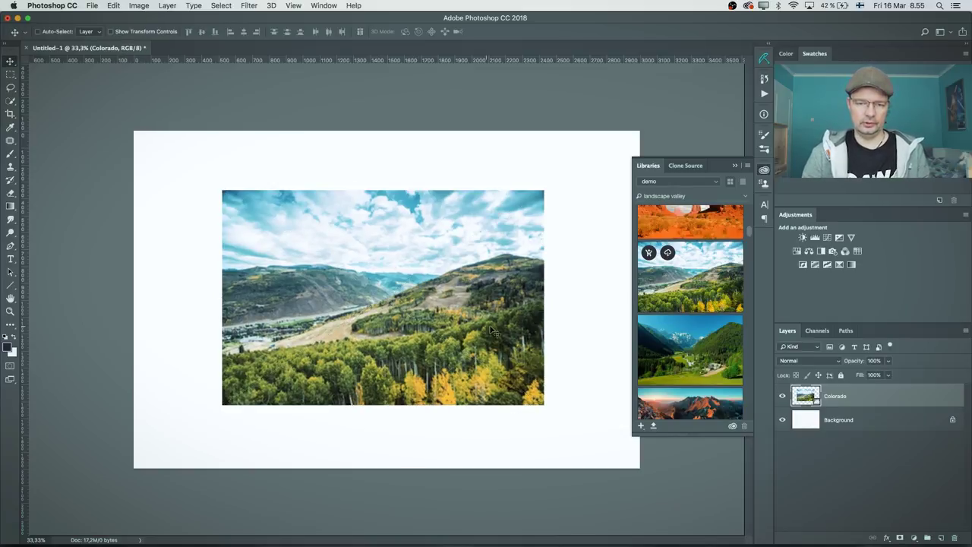
drag(452, 336, 397, 360)
Scale the Colorado layer with Free Transform until it fills the whole canvas.
key(super+t)
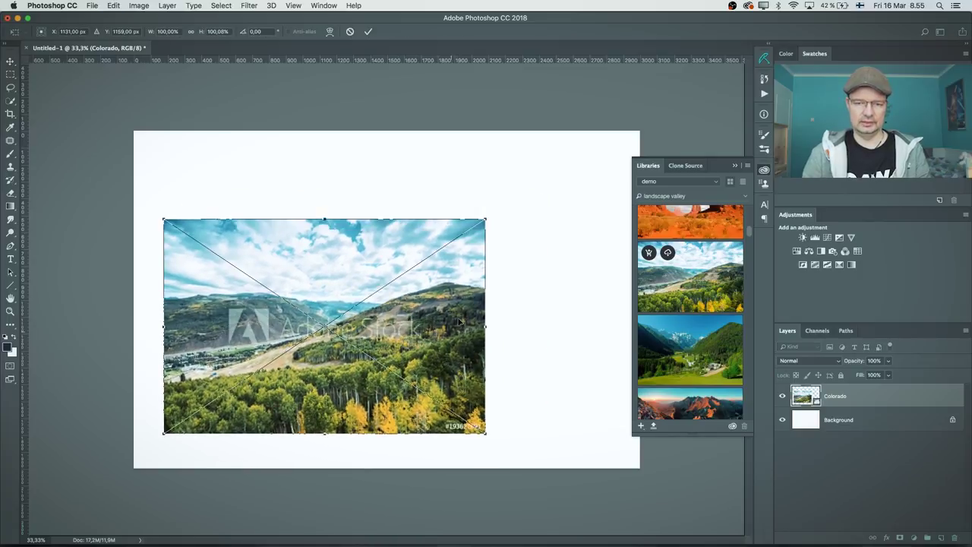
drag(486, 219, 676, 143)
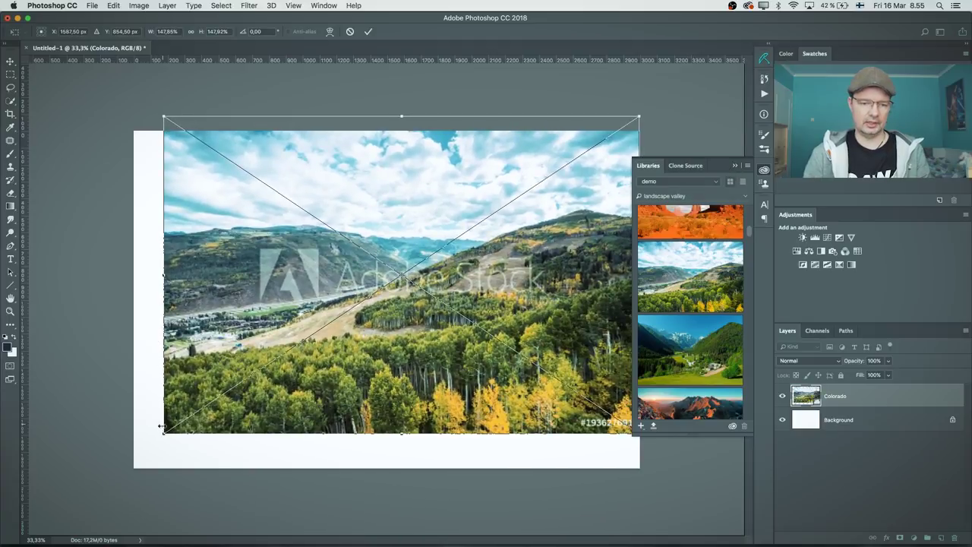
drag(161, 434, 133, 456)
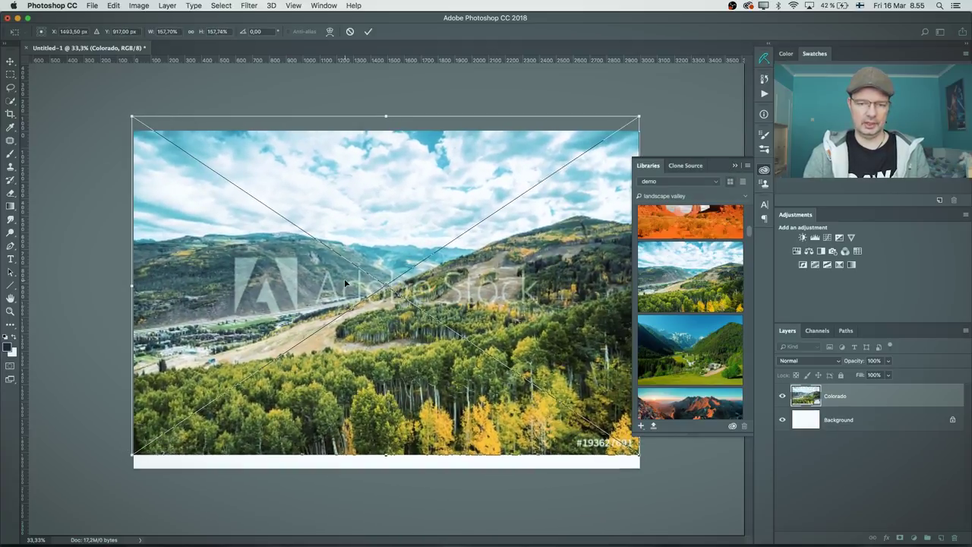
mouse_move(344, 279)
mouse_down()
mouse_move(344, 310)
mouse_move(349, 292)
mouse_up()
key(Return)
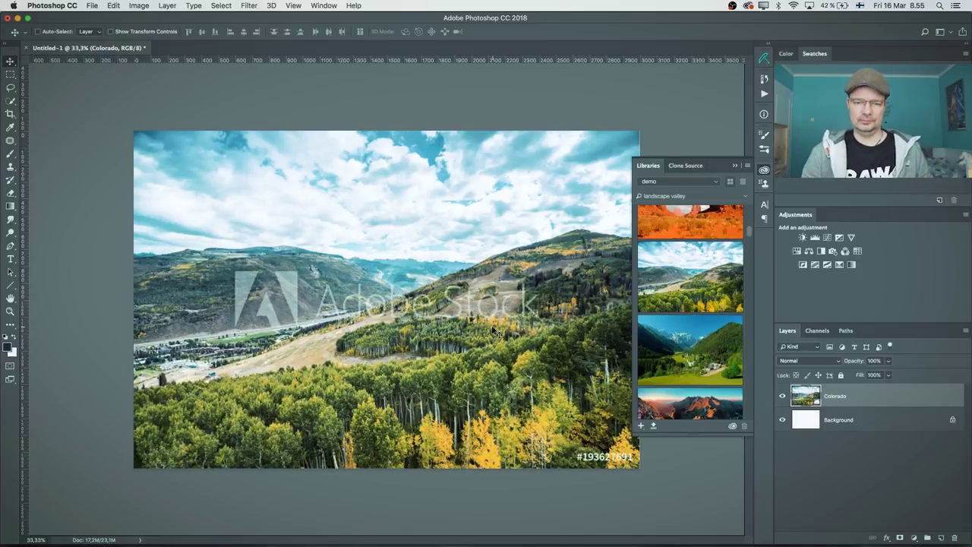
mouse_move(704, 307)
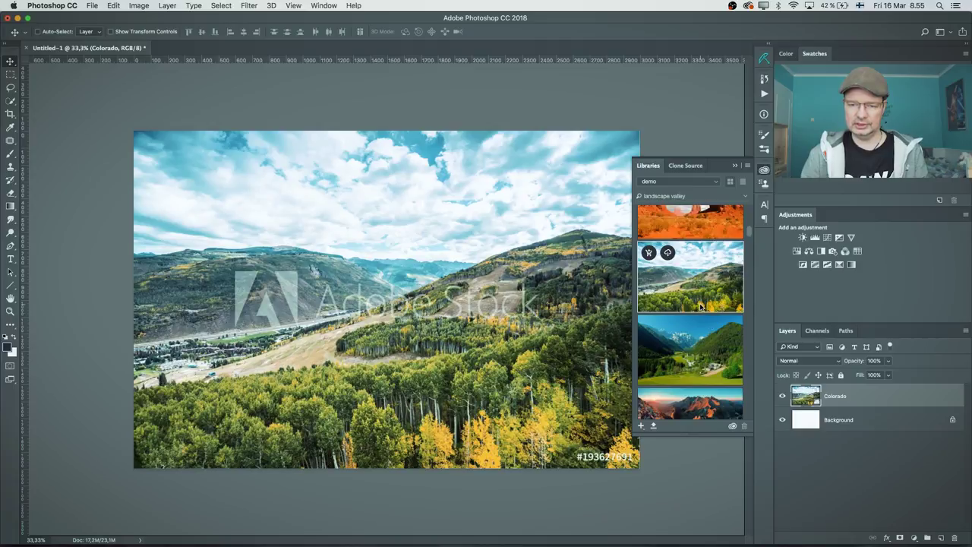
Place the 'Valley below Mount Aspiring' stock photo onto the canvas.
scroll(716, 345, down, 3)
scroll(716, 346, down, 5)
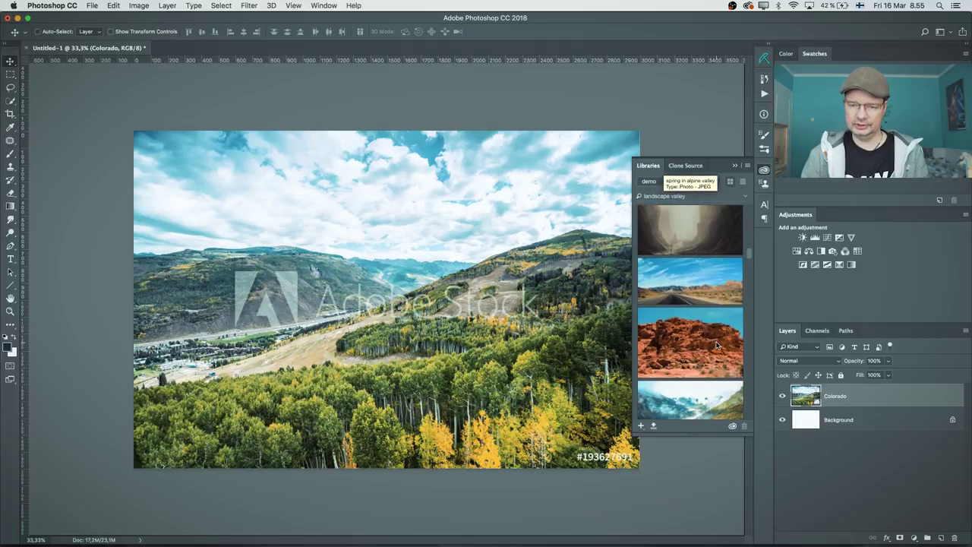
scroll(716, 346, down, 8)
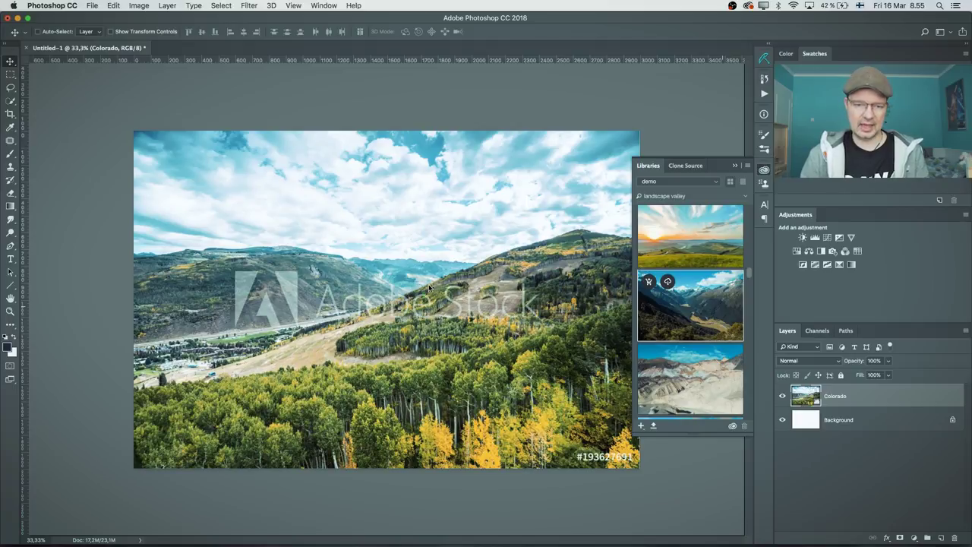
drag(395, 285, 394, 287)
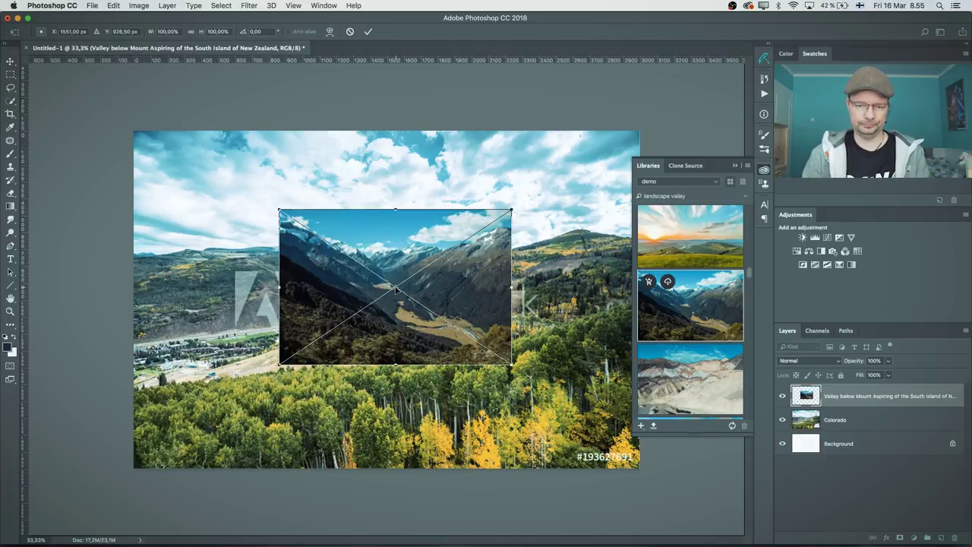
key(Return)
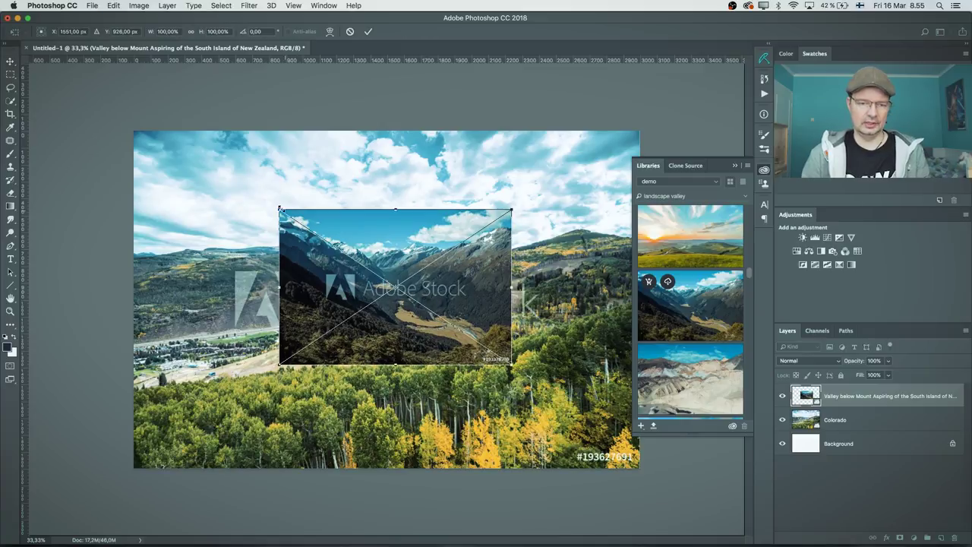
Enlarge the valley image toward the top-left, then hide its layer.
drag(279, 209, 106, 144)
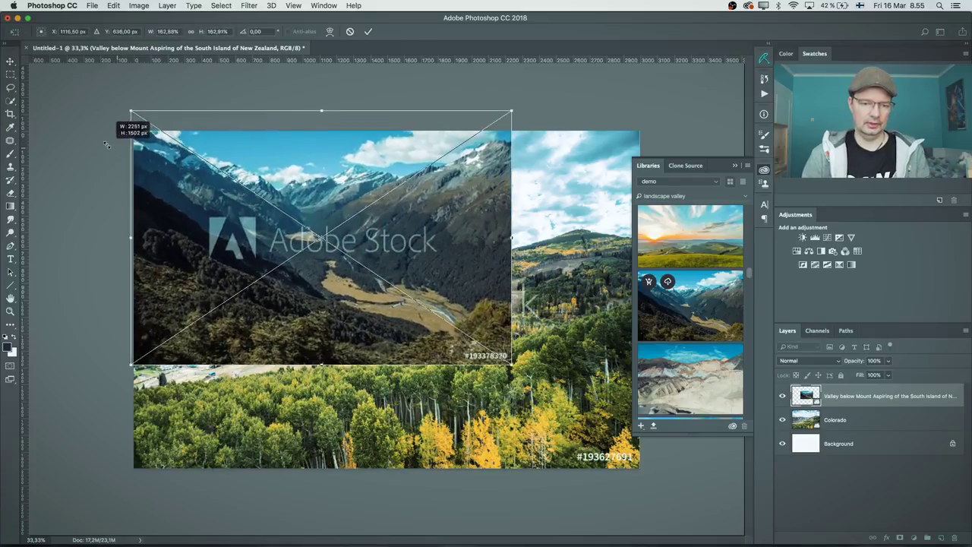
drag(247, 205, 233, 287)
key(Return)
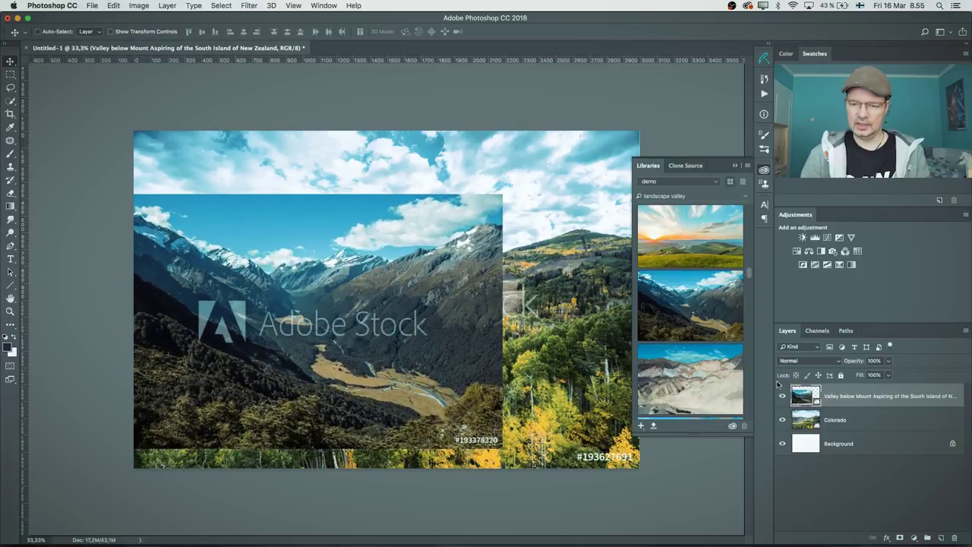
click(782, 397)
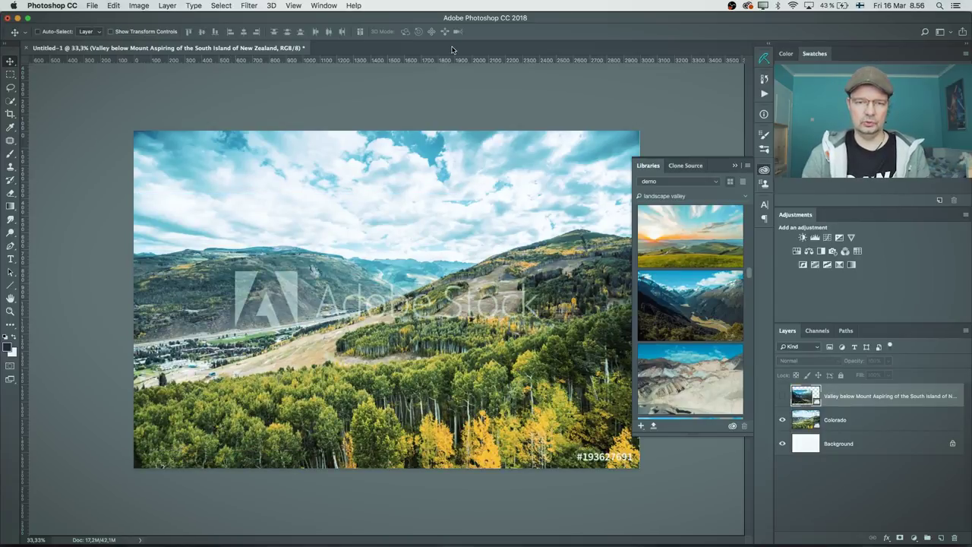
Add a horizontal guide at Y 891.2 px and make the valley layer visible again.
drag(452, 61, 446, 281)
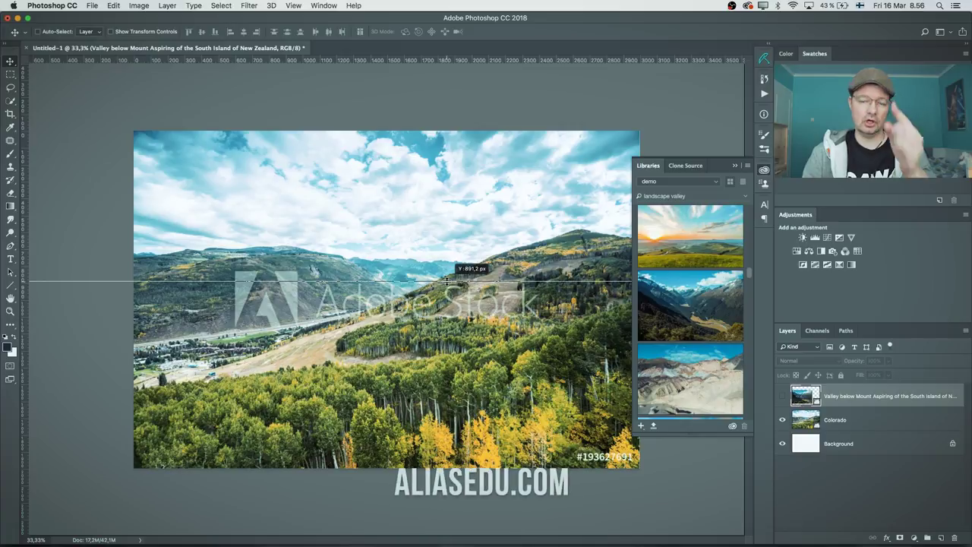
drag(446, 281, 447, 280)
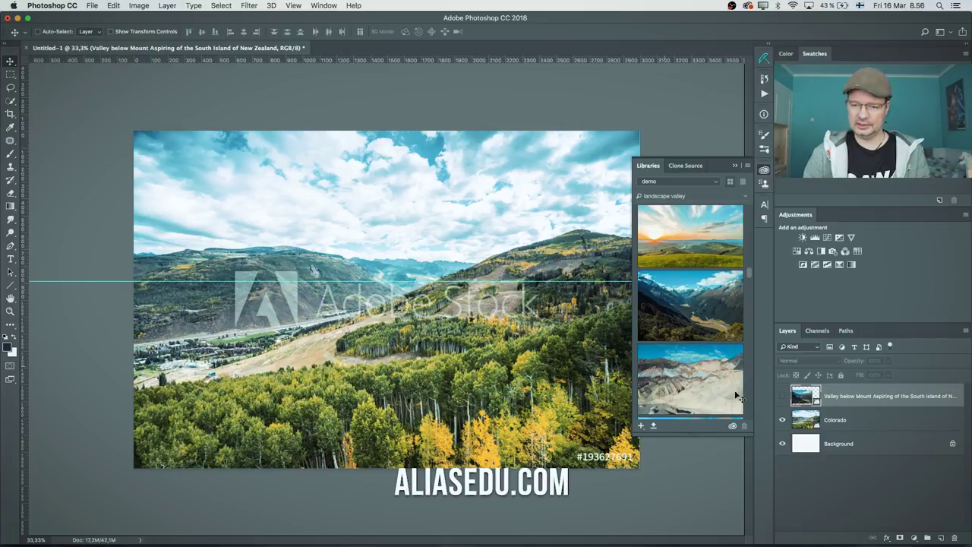
click(782, 396)
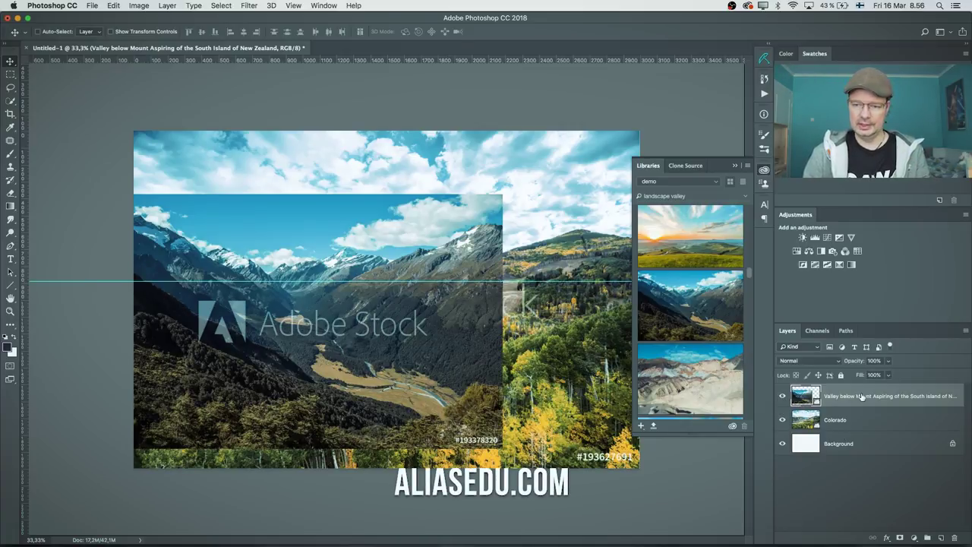
Move the valley image up and enlarge it to 182.78% over the Colorado photo.
drag(349, 346, 347, 318)
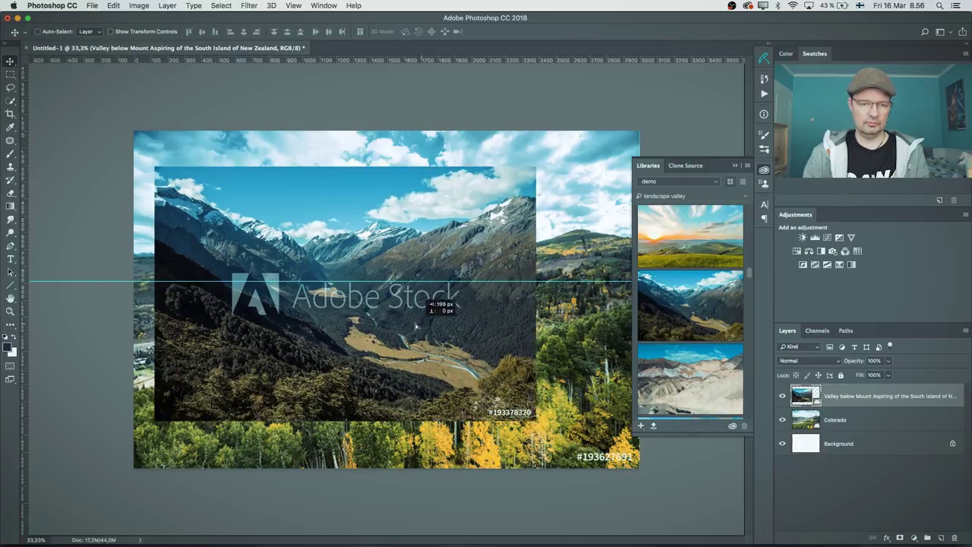
key(super+t)
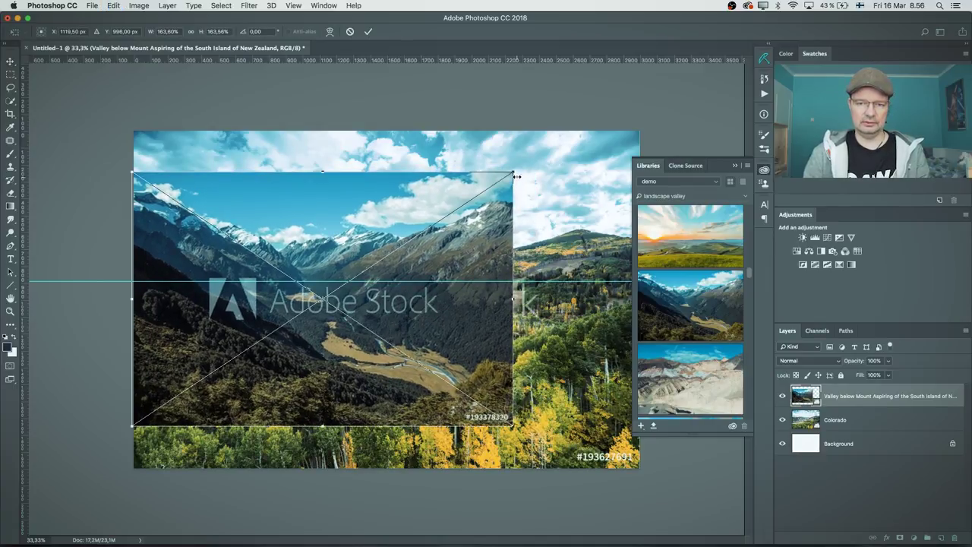
drag(515, 174, 565, 150)
drag(397, 294, 398, 317)
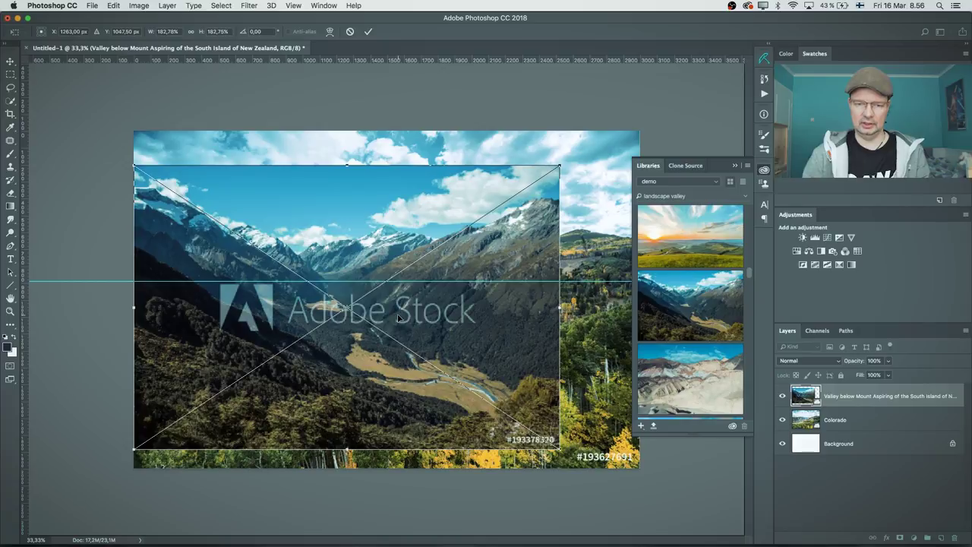
key(Return)
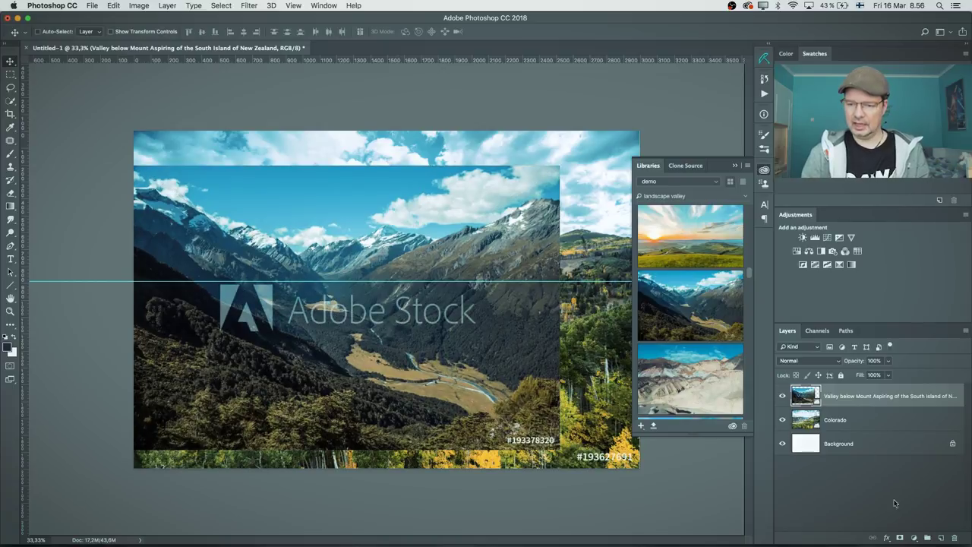
Add a layer mask to the valley layer and paint out its top and lower edges at 400 px.
click(901, 537)
key(b)
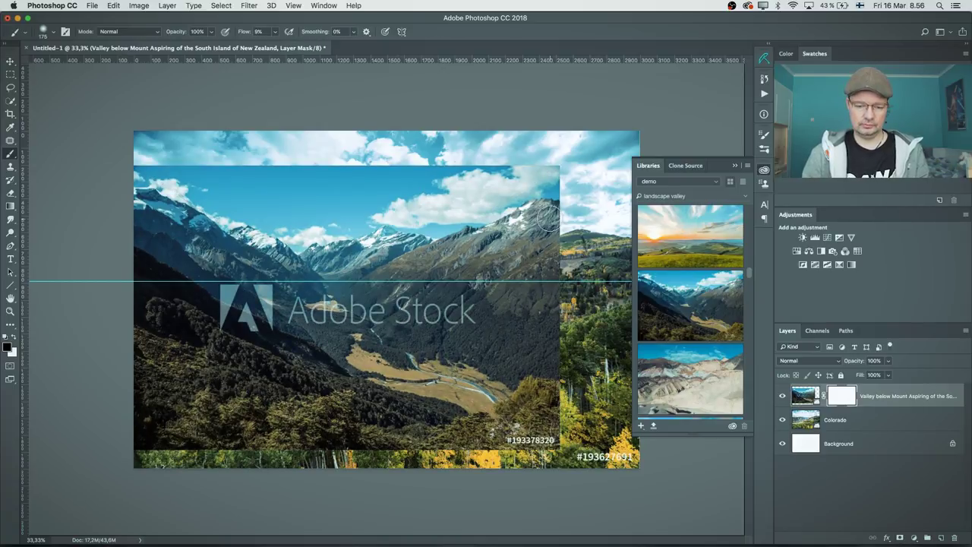
key(bracketright)
key(bracketright)
key(bracketright)
key(bracketright)
key(bracketright)
key(bracketright)
key(bracketright)
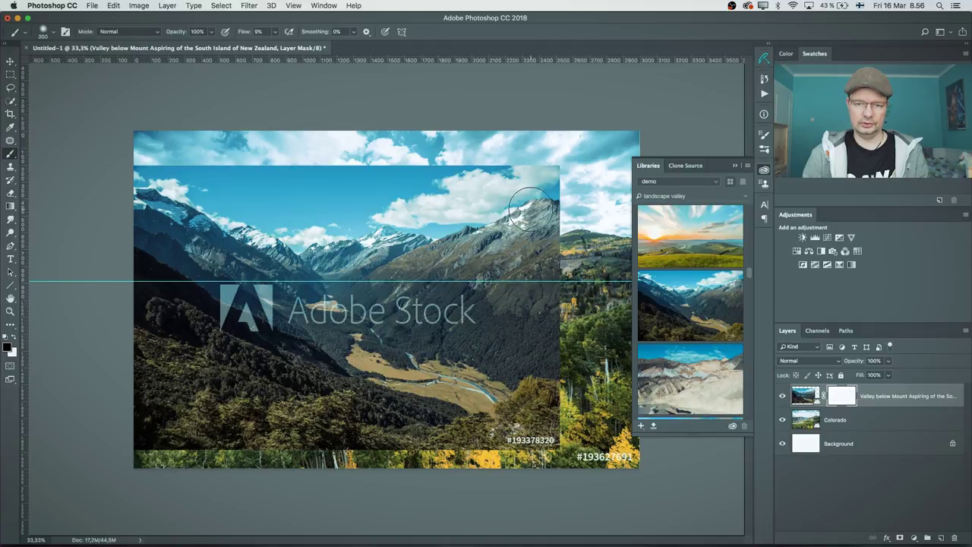
mouse_move(531, 205)
mouse_down()
mouse_move(530, 137)
mouse_move(394, 160)
mouse_move(356, 131)
mouse_move(398, 232)
mouse_move(350, 262)
mouse_move(363, 252)
mouse_move(394, 288)
mouse_move(463, 247)
mouse_move(465, 279)
mouse_move(512, 295)
mouse_move(538, 247)
mouse_move(459, 208)
mouse_move(370, 204)
mouse_move(340, 219)
mouse_move(281, 175)
mouse_move(309, 185)
mouse_move(320, 162)
mouse_move(503, 256)
mouse_up()
mouse_move(571, 378)
mouse_down()
mouse_move(596, 340)
mouse_move(541, 327)
mouse_move(544, 438)
mouse_move(517, 417)
mouse_move(410, 448)
mouse_move(160, 438)
mouse_move(104, 423)
mouse_move(259, 440)
mouse_move(104, 390)
mouse_move(334, 444)
mouse_move(141, 436)
mouse_move(125, 380)
mouse_move(146, 384)
mouse_up()
Restore the upper-left sky with white, then toggle the layer to compare the blend.
key(x)
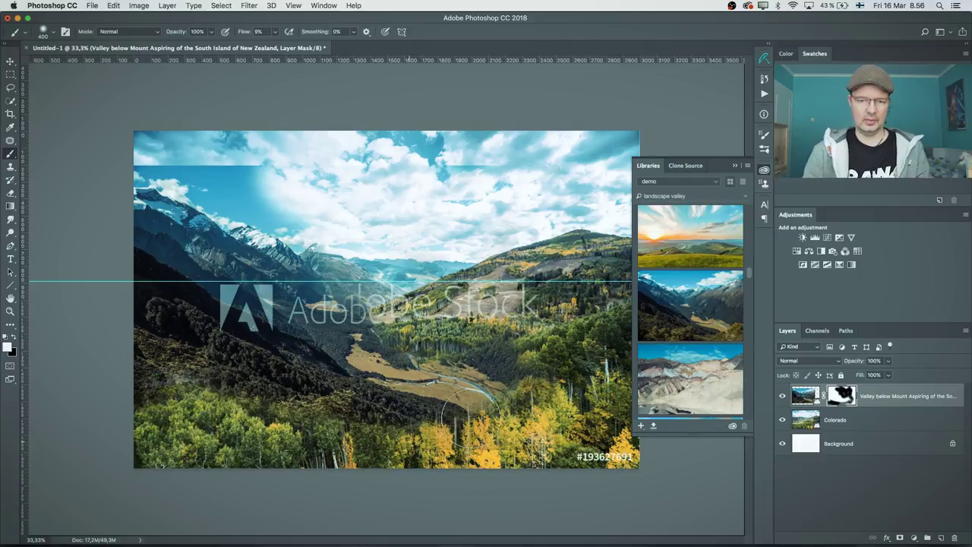
mouse_move(282, 163)
mouse_down()
mouse_move(134, 132)
mouse_move(141, 147)
mouse_move(292, 179)
mouse_move(301, 172)
mouse_move(138, 138)
mouse_move(124, 145)
mouse_move(192, 161)
mouse_move(272, 202)
mouse_move(163, 157)
mouse_up()
key(x)
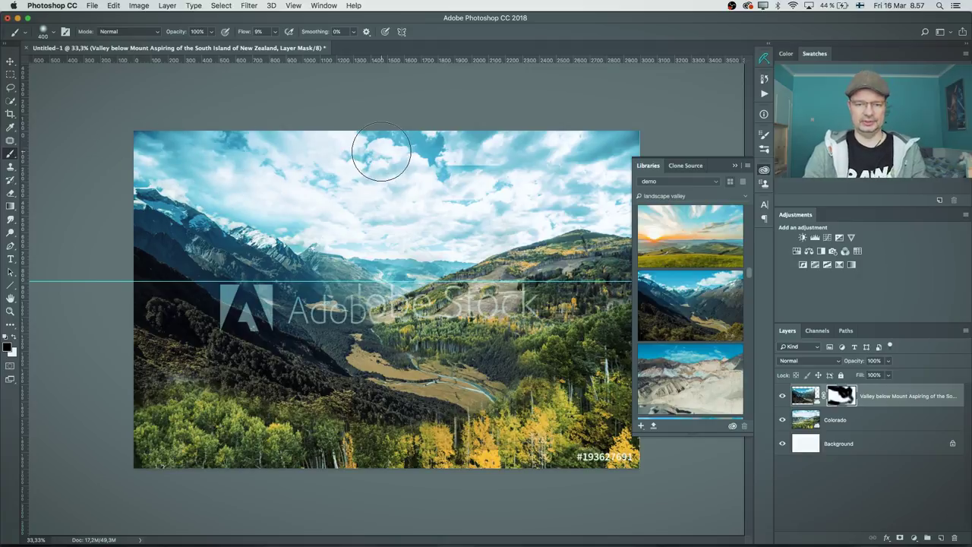
click(783, 396)
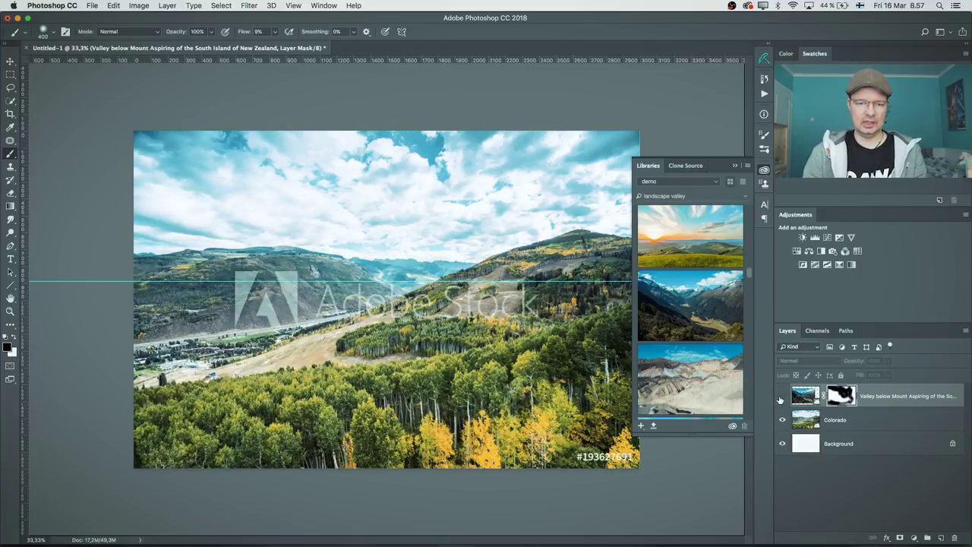
click(783, 395)
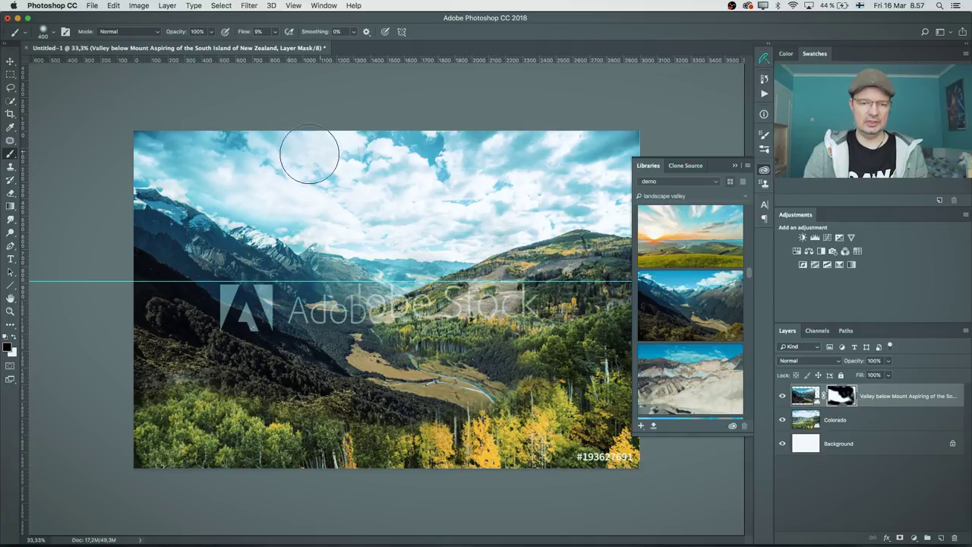
Search Adobe Stock for 'castle' and drag the 'Fortress on the rock' photo into the composite.
click(697, 198)
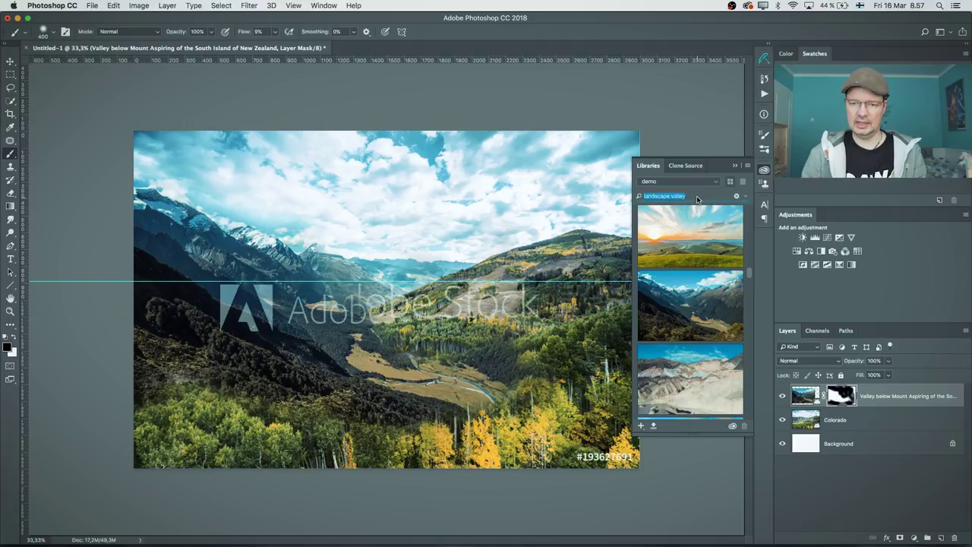
text(ca)
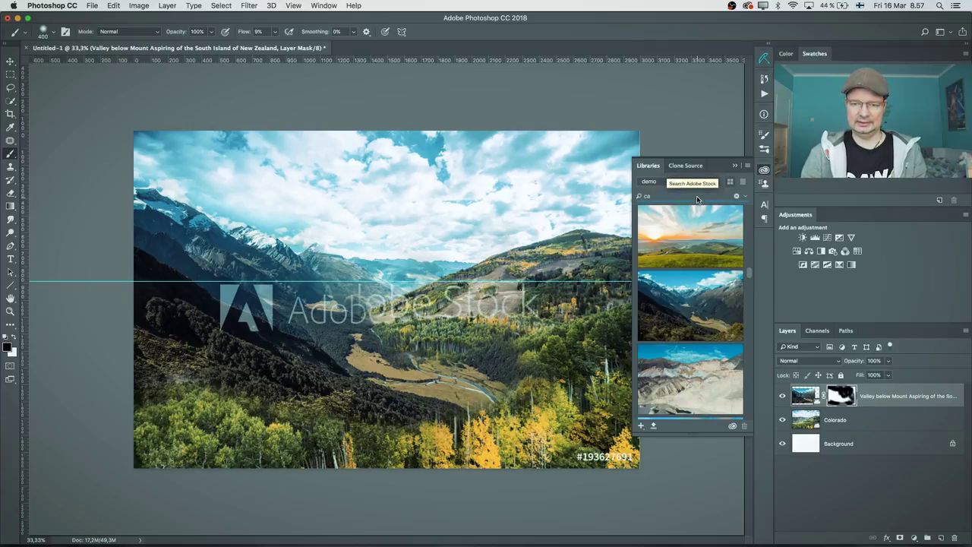
text(stle)
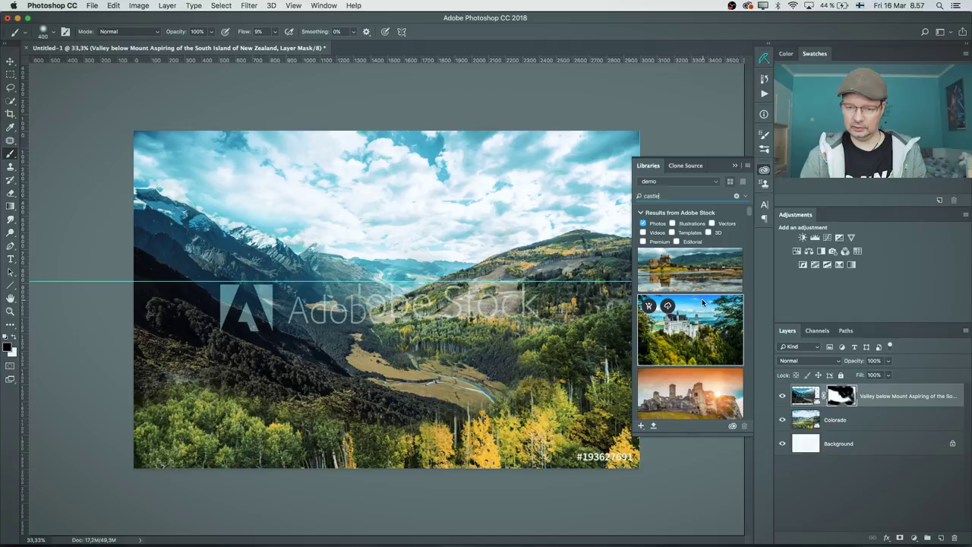
scroll(702, 303, down, 2)
scroll(703, 303, down, 5)
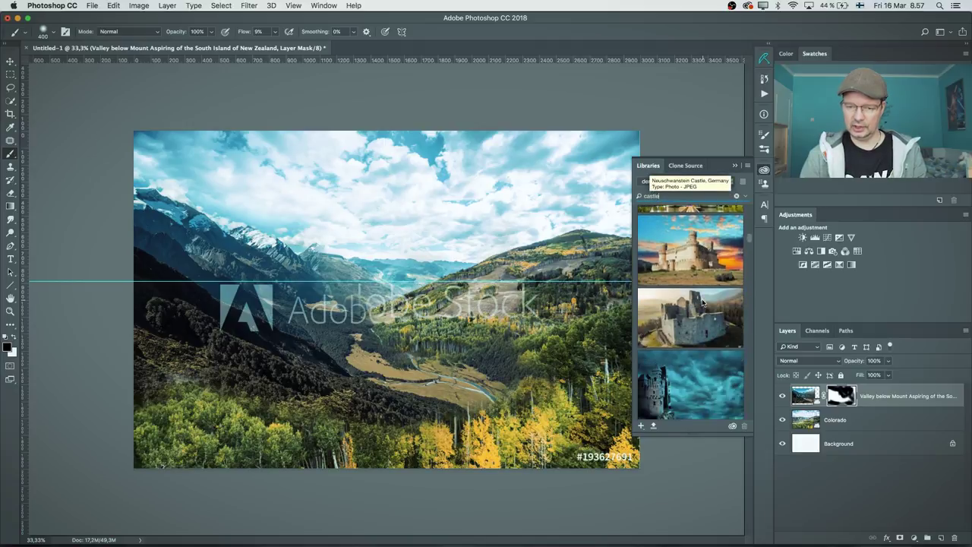
scroll(702, 303, down, 8)
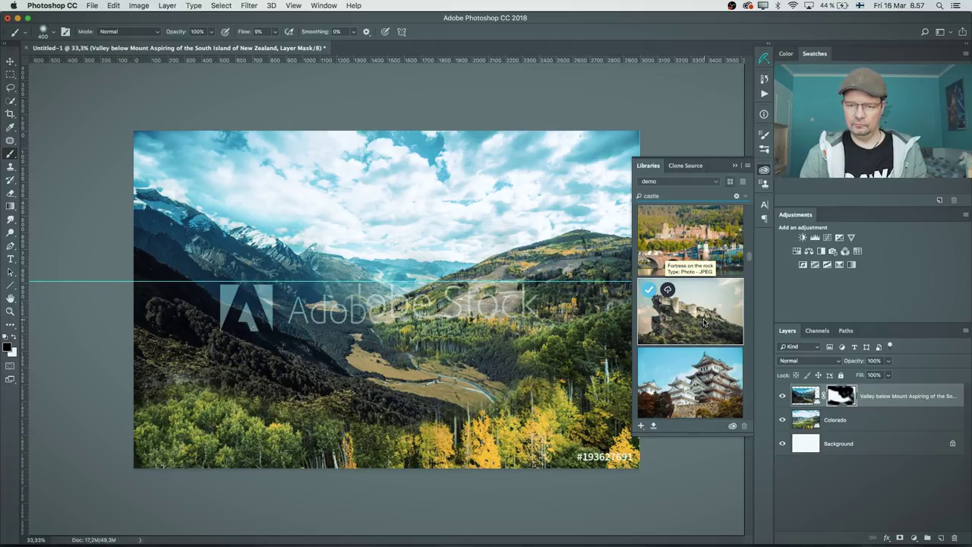
drag(704, 322, 515, 312)
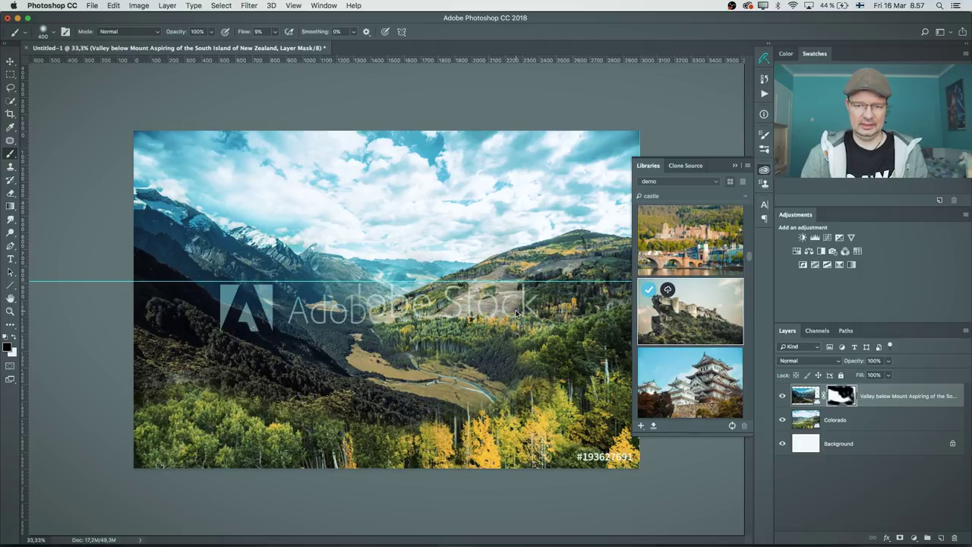
Mask out the fortress photo's sky with Quick Selection, then move the castle onto the right hilltop.
key(Return)
key(b)
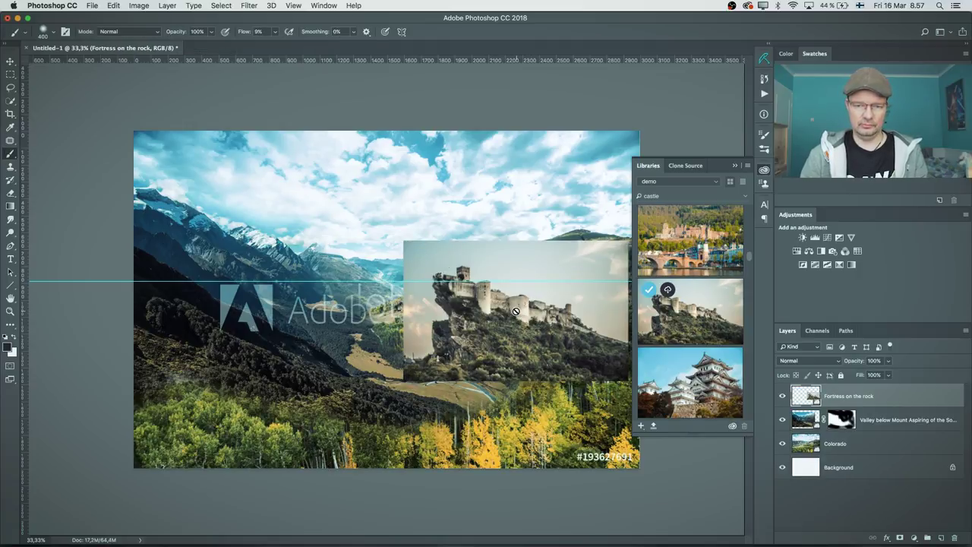
click(10, 101)
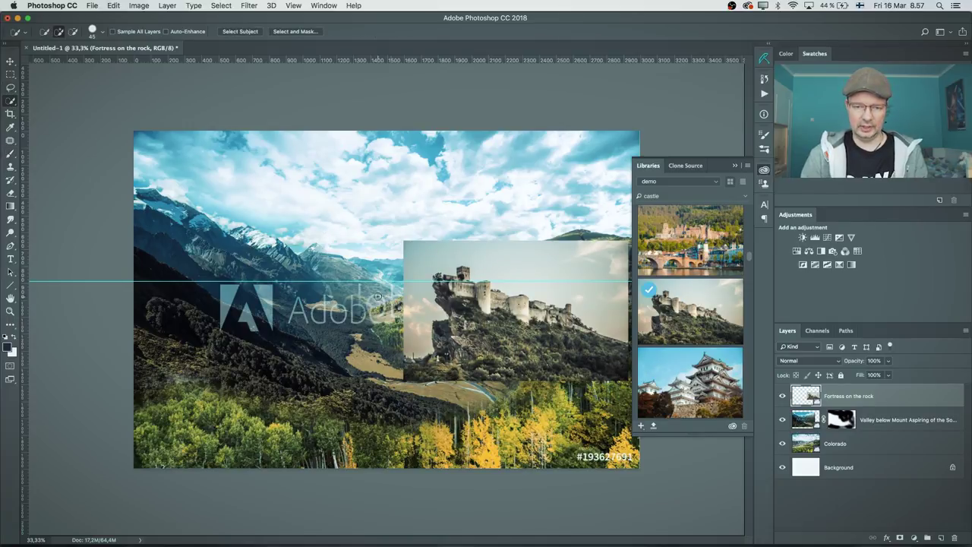
mouse_move(422, 317)
mouse_down()
mouse_move(417, 271)
mouse_move(448, 252)
mouse_move(579, 286)
mouse_up()
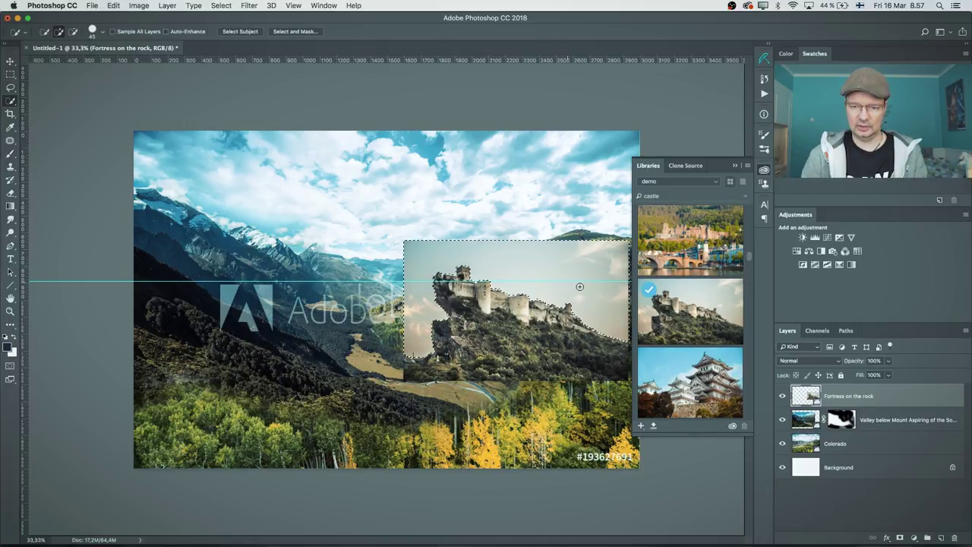
click(900, 537)
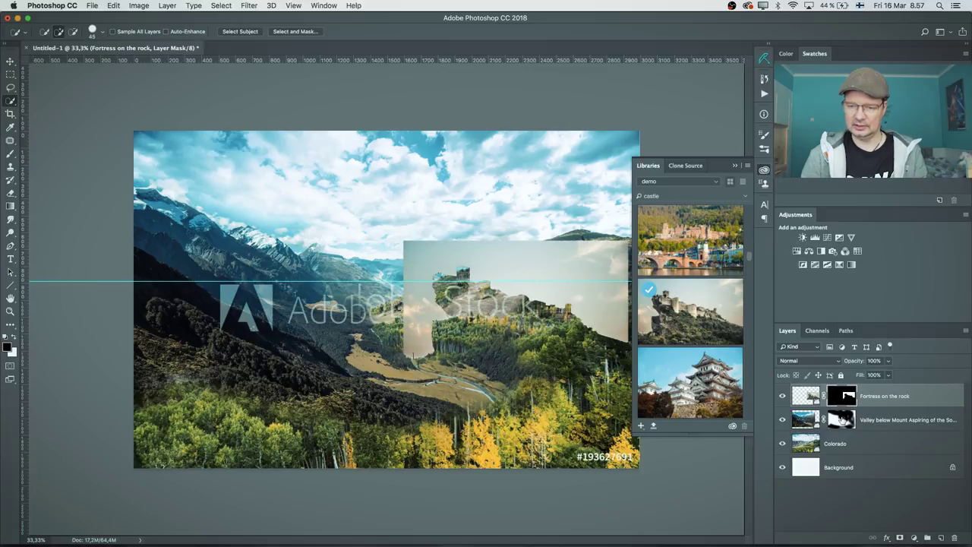
key(super+i)
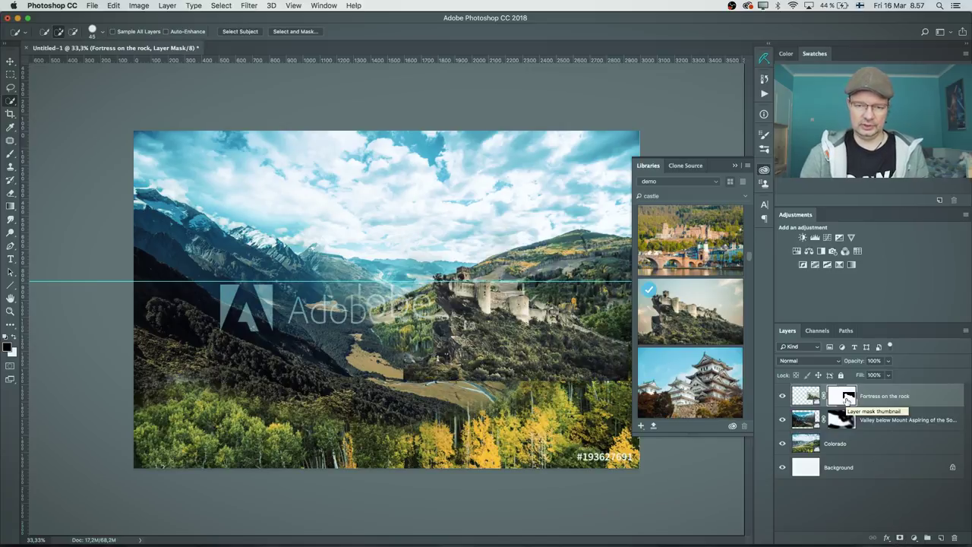
click(10, 60)
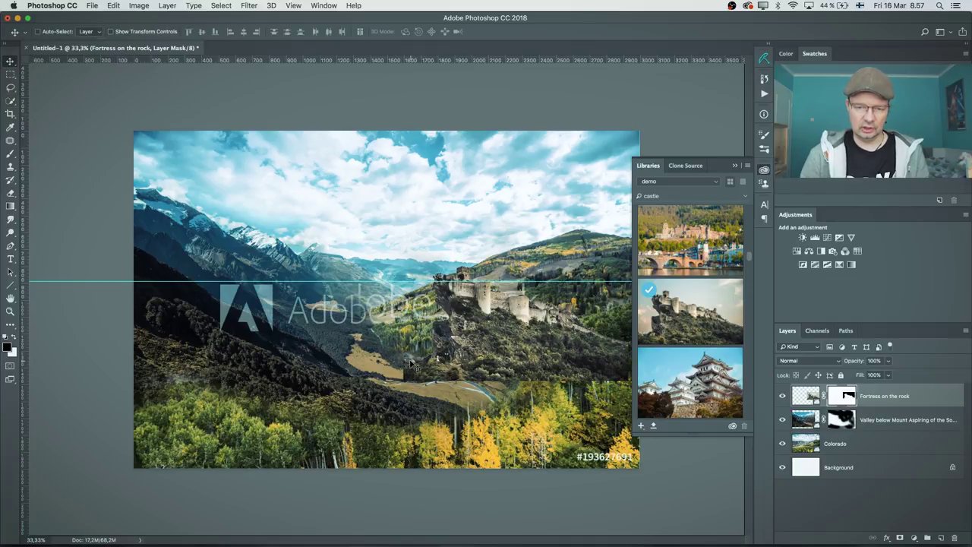
drag(489, 361, 546, 278)
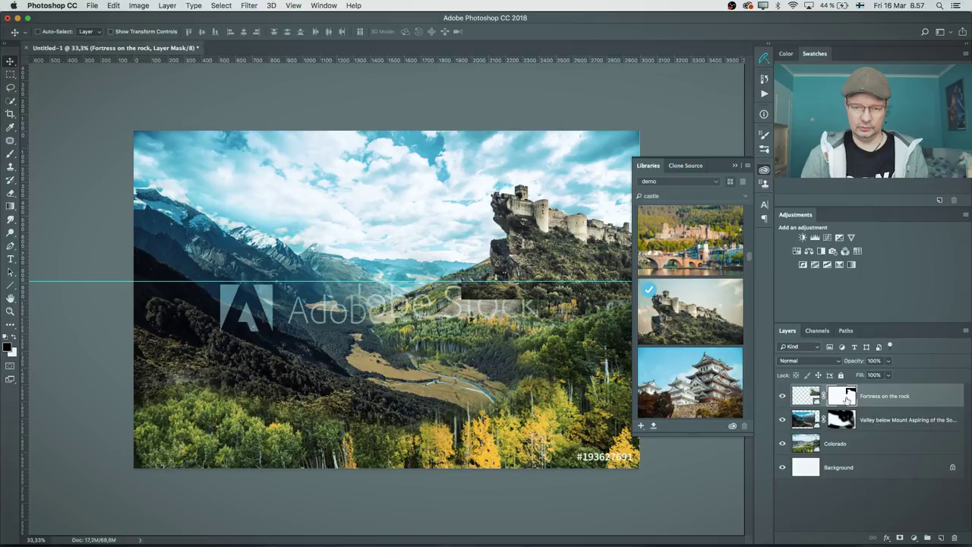
Paint black on the fortress mask along the rock's lower right edge to blend it into the forest.
key(b)
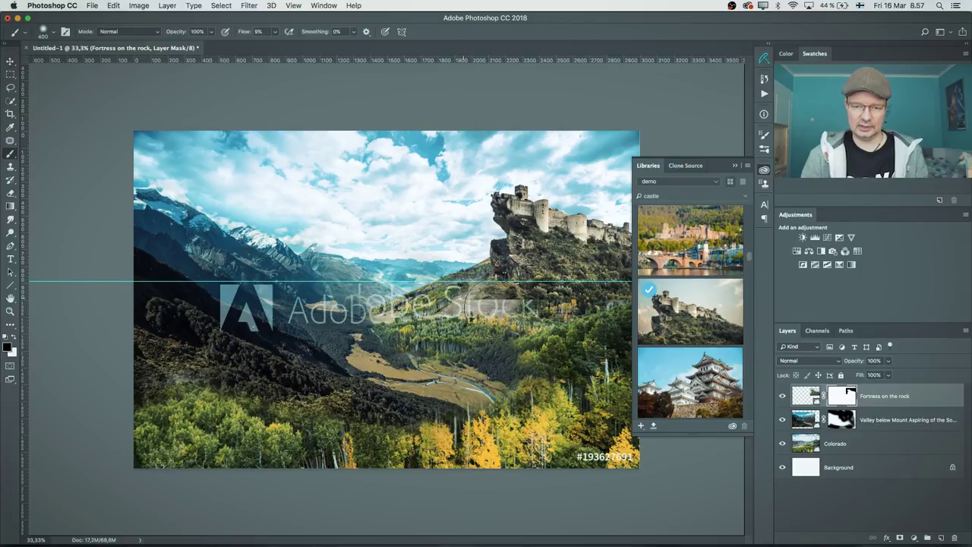
mouse_move(486, 300)
mouse_down()
mouse_move(608, 334)
mouse_move(599, 326)
mouse_move(614, 319)
mouse_up()
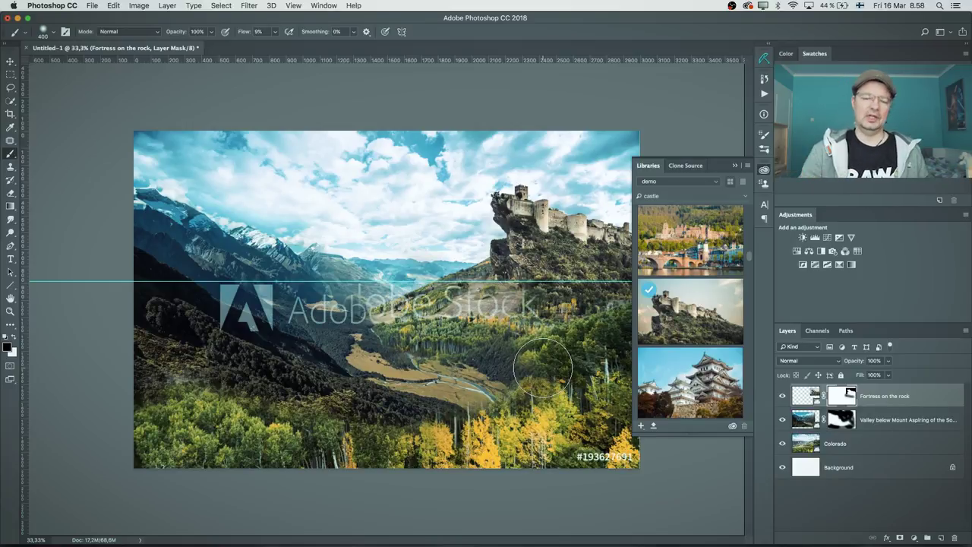
mouse_move(713, 416)
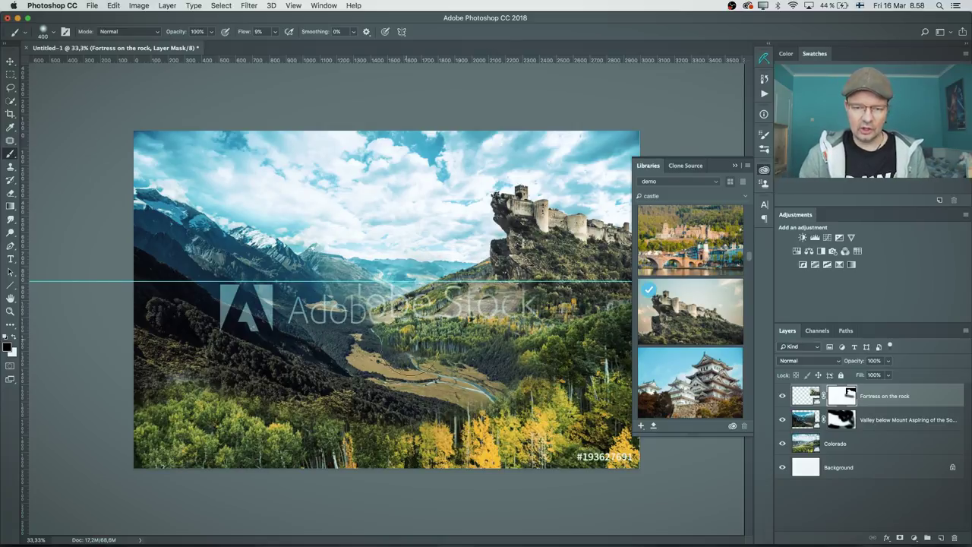
Toggle the Fortress layer off and back on, then view the blend at 100%.
click(782, 396)
click(782, 396)
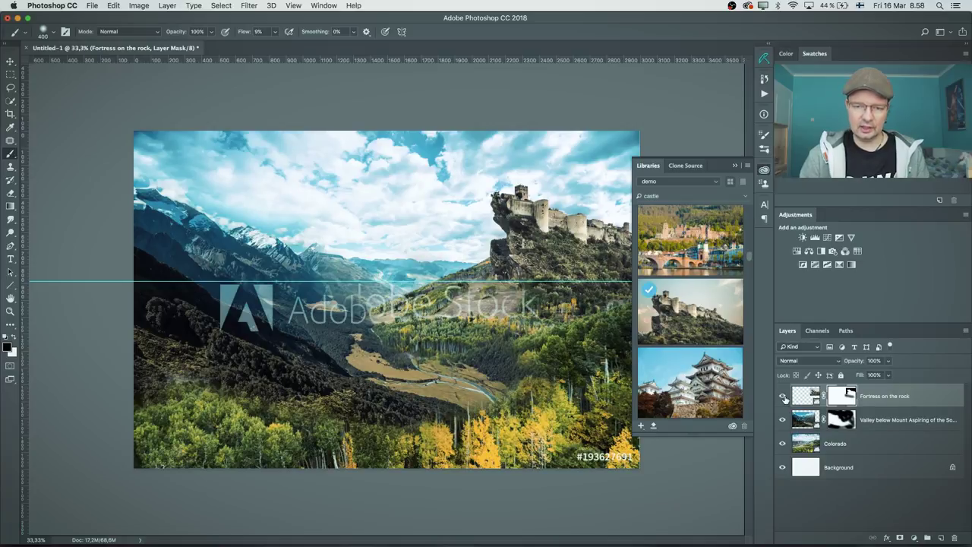
double_click(10, 311)
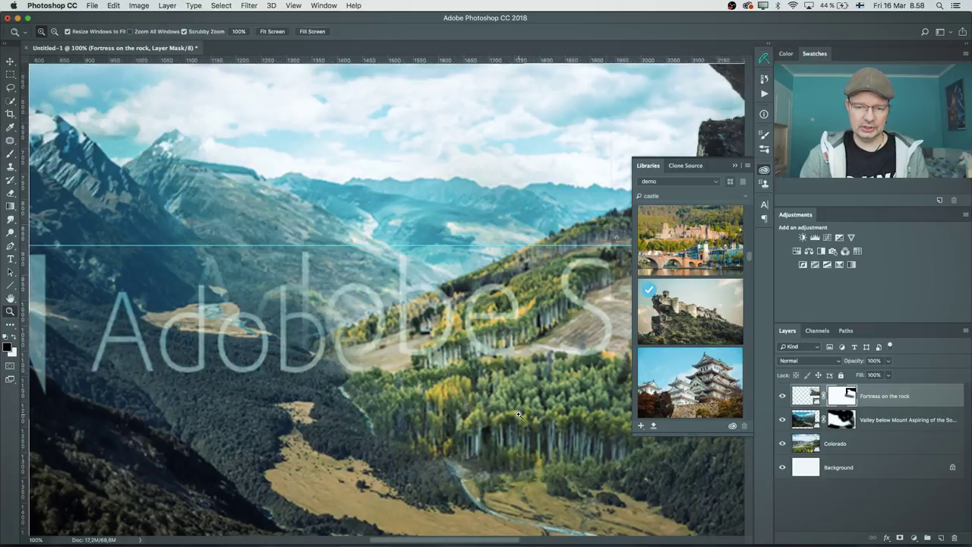
Zoom out to 50% and beyond with the Libraries panel collapsed to see the whole composite.
key(super+minus)
key(super+minus)
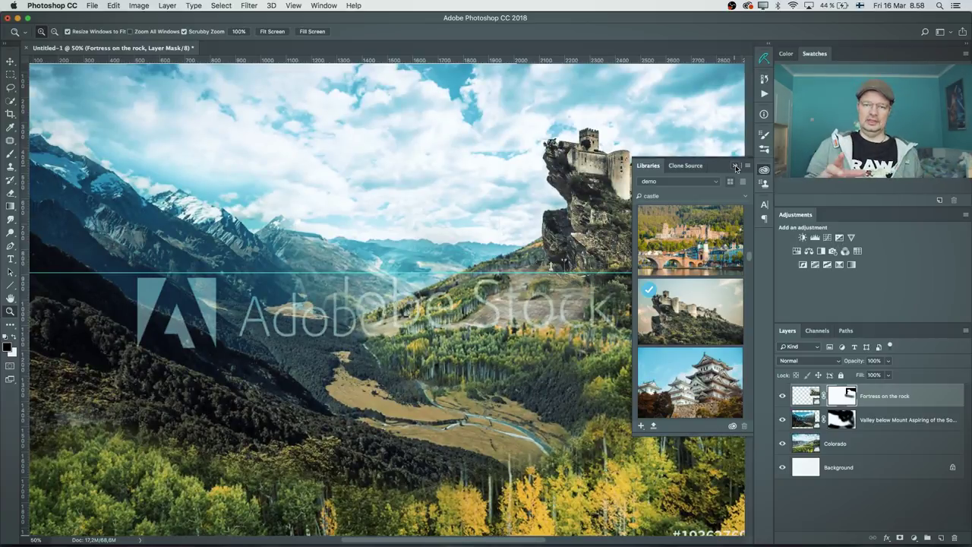
click(735, 164)
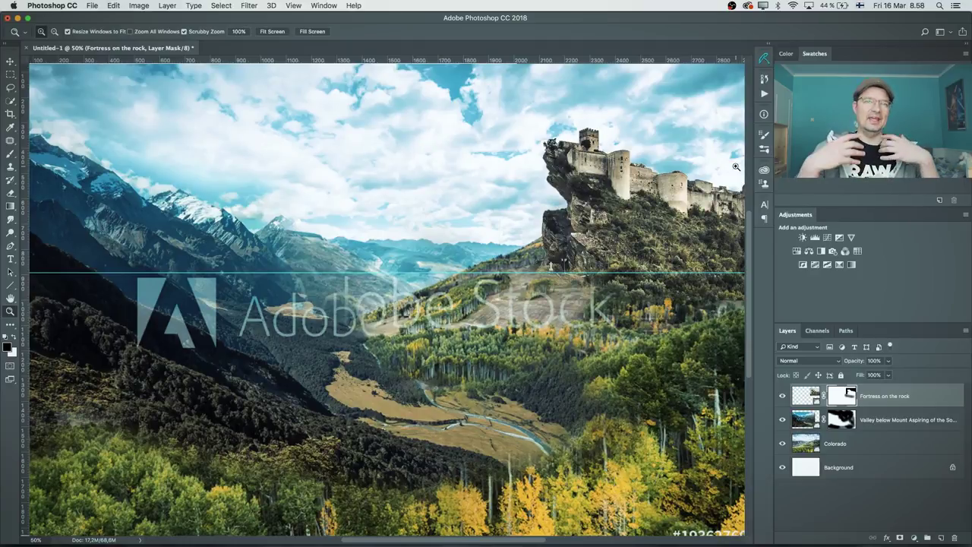
key(super+minus)
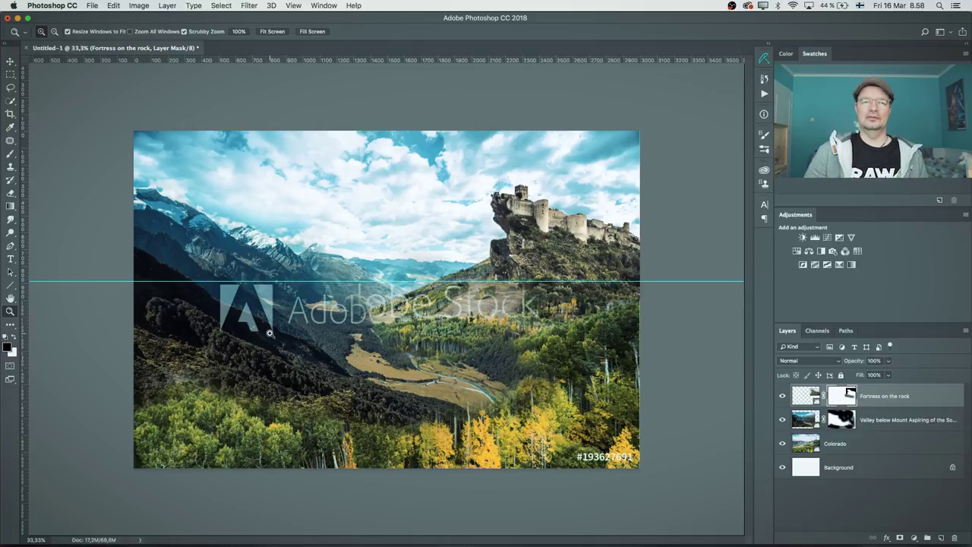
Clear the castle search in Libraries and license the 'Valley below Mount Aspiring' stock image.
click(763, 171)
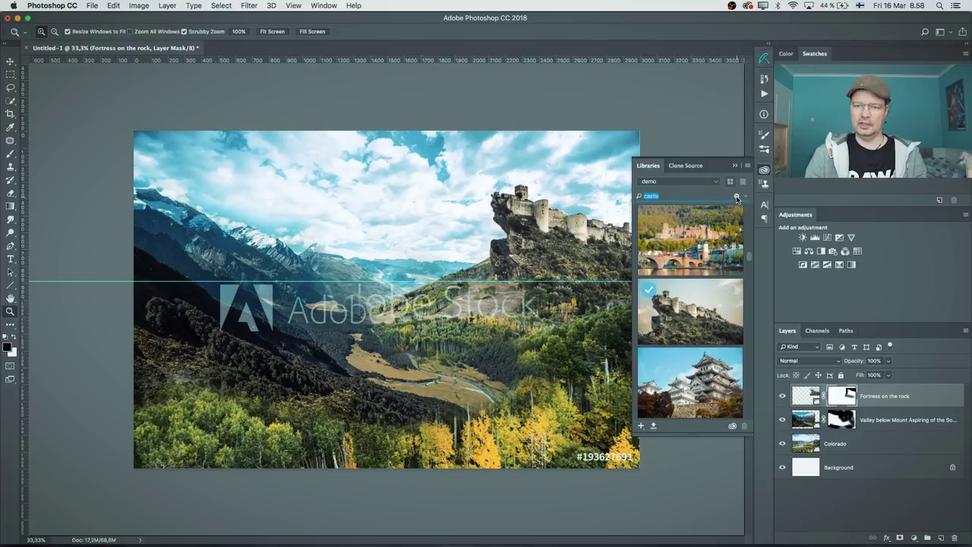
click(736, 196)
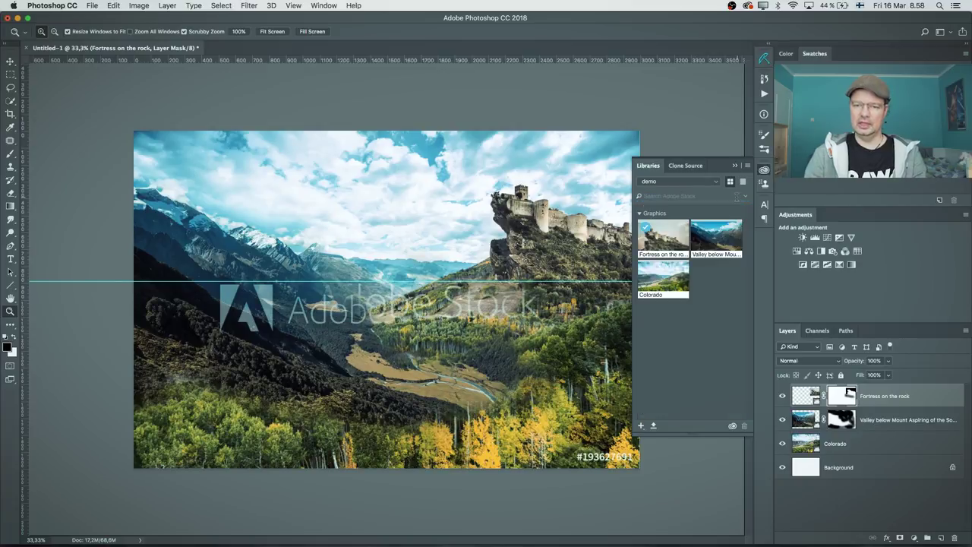
right_click(713, 243)
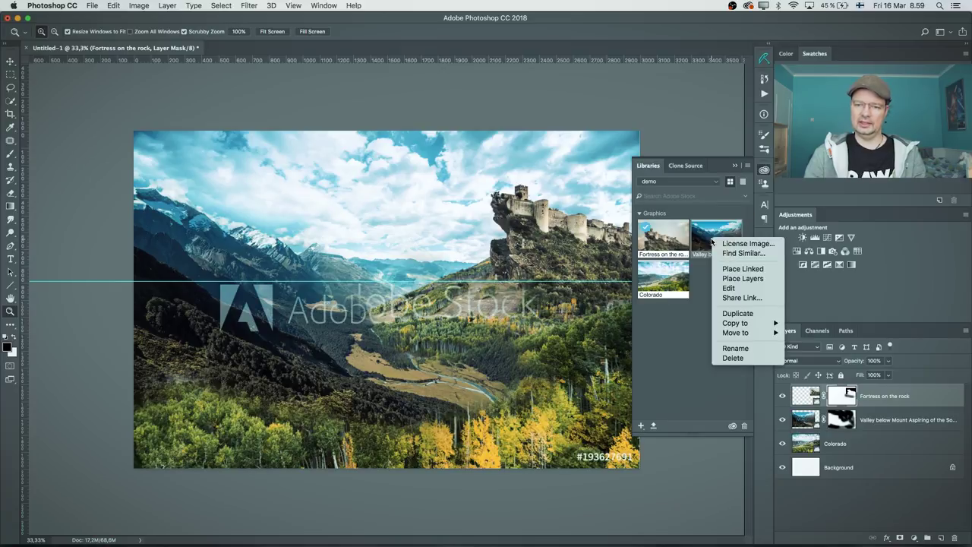
click(744, 245)
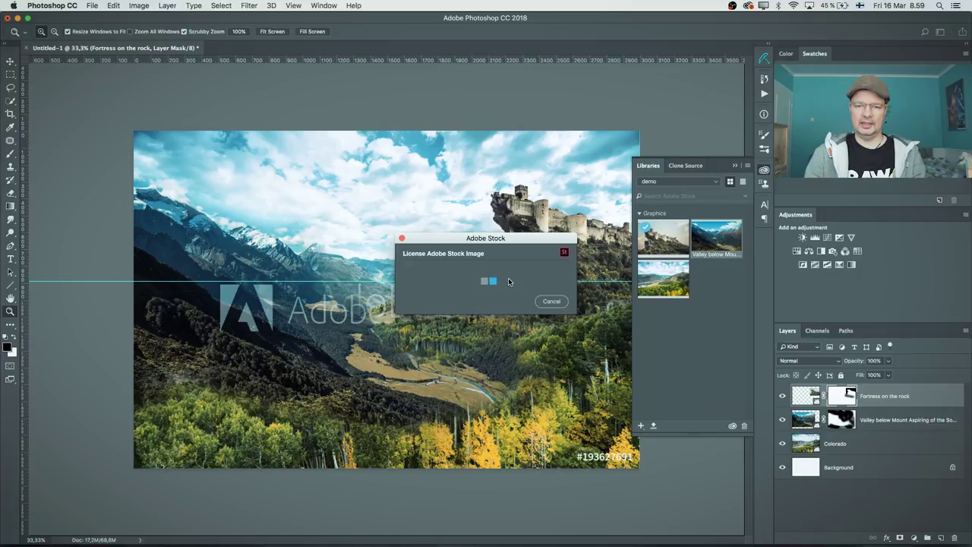
click(560, 318)
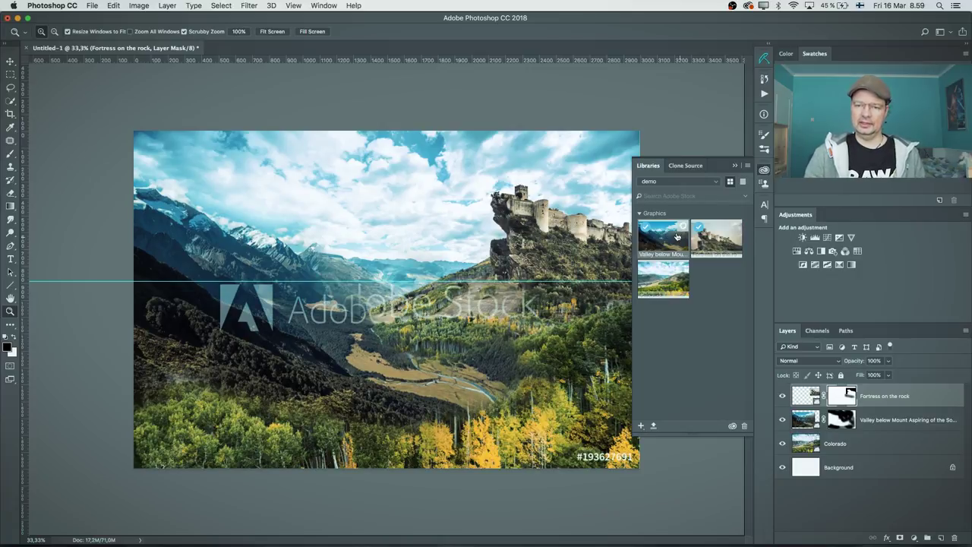
mouse_move(681, 232)
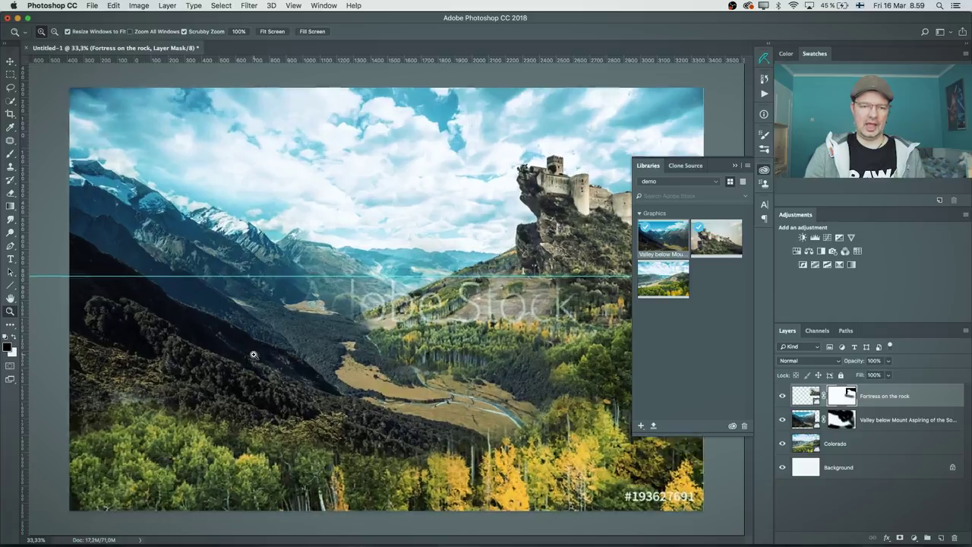
Zoom in on the forested valley and license the Colorado stock image from Libraries.
click(254, 354)
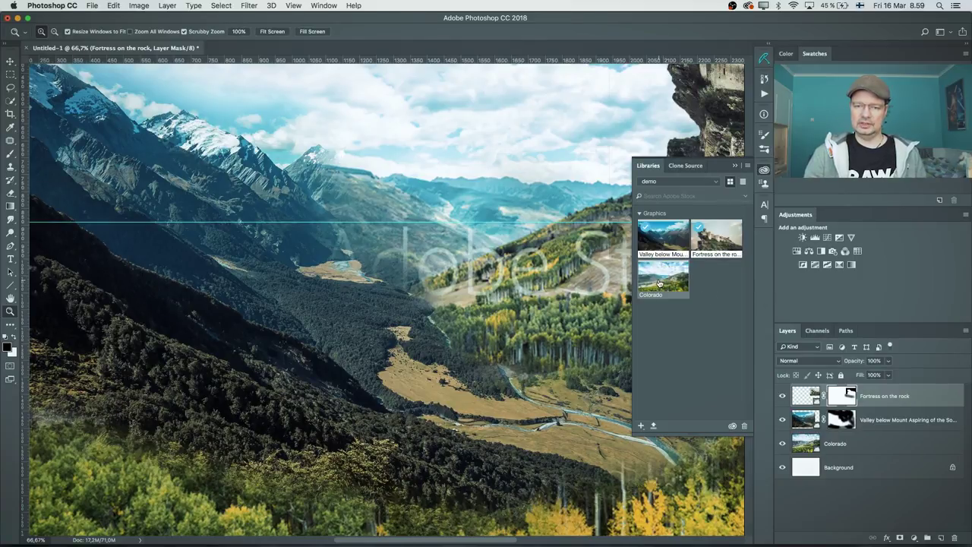
right_click(659, 282)
click(691, 284)
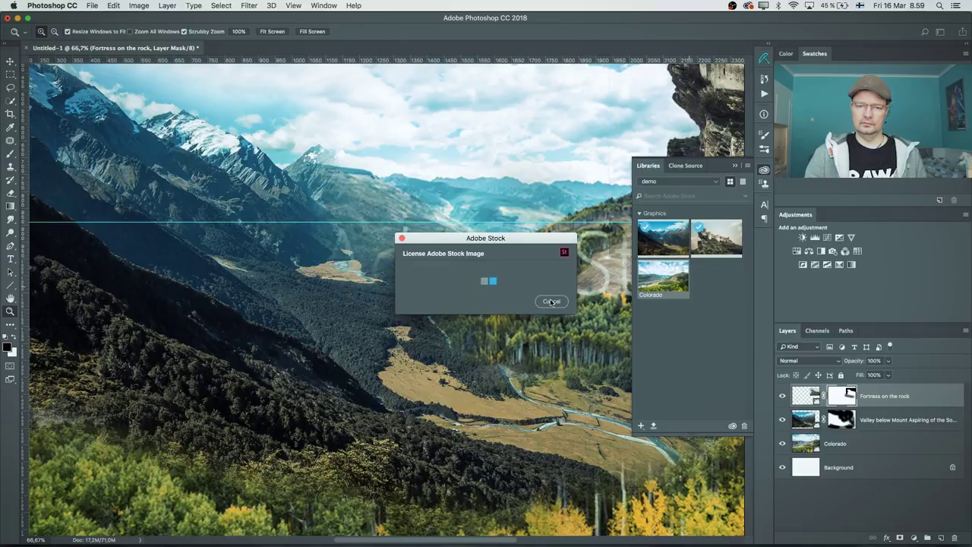
click(557, 317)
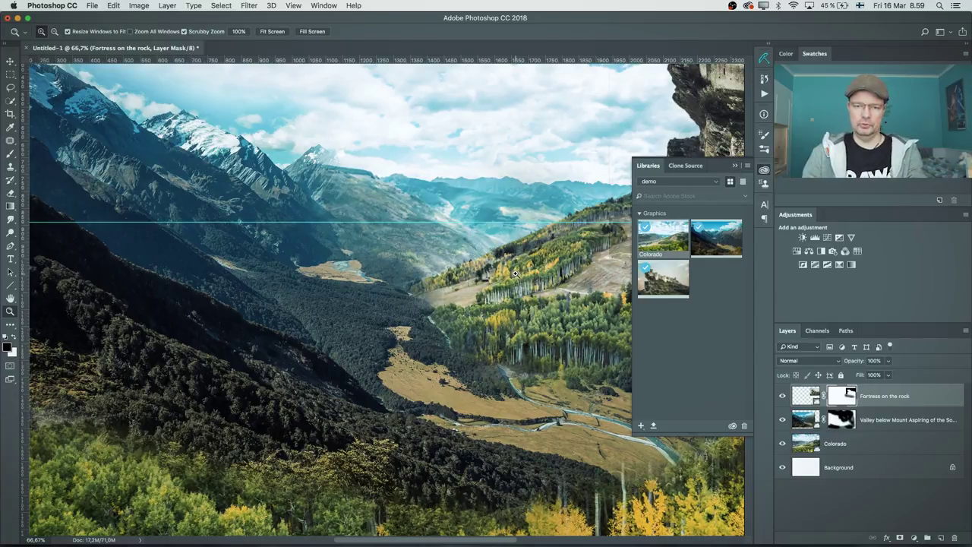
Collapse Libraries, pan to the fortress, and zoom out to 33.3% to view the composite.
click(734, 166)
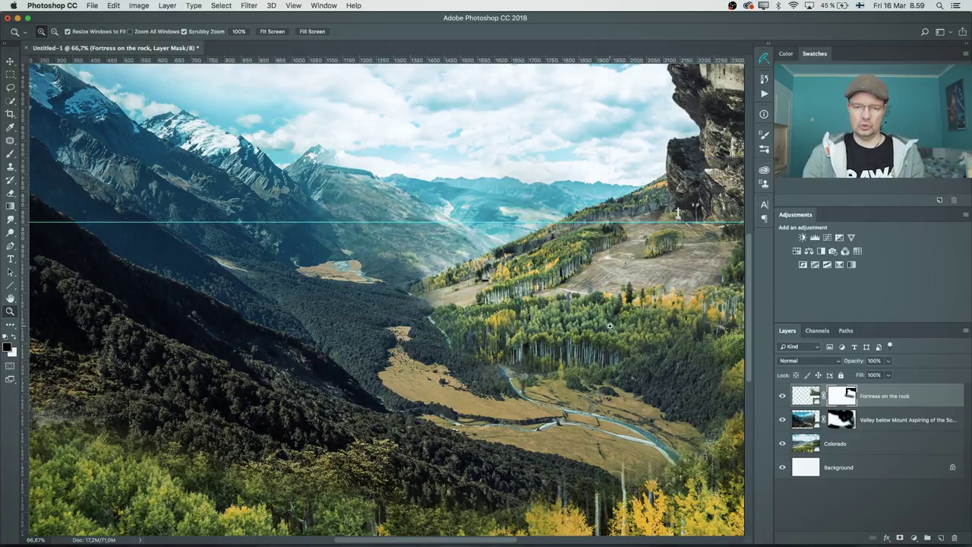
drag(610, 326, 570, 350)
alt+click(570, 351)
alt+click(571, 351)
key(super+r)
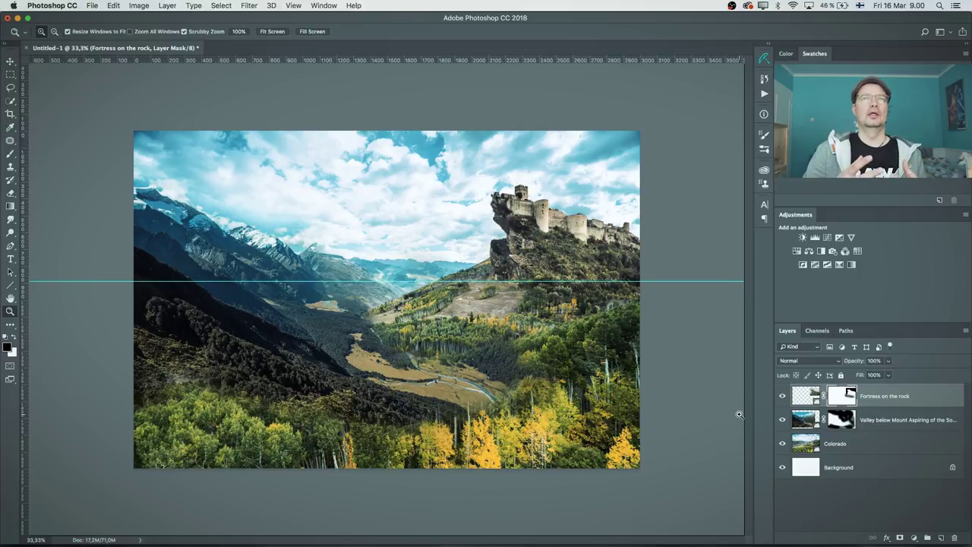
mouse_move(752, 543)
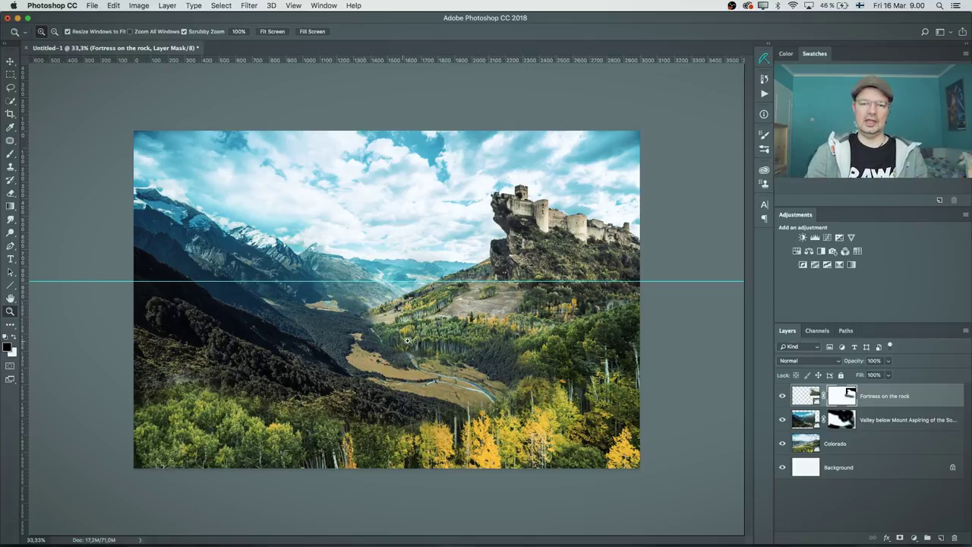
mouse_move(413, 342)
mouse_down()
mouse_move(464, 327)
mouse_move(527, 329)
mouse_move(409, 334)
mouse_move(437, 334)
mouse_move(426, 336)
mouse_up()
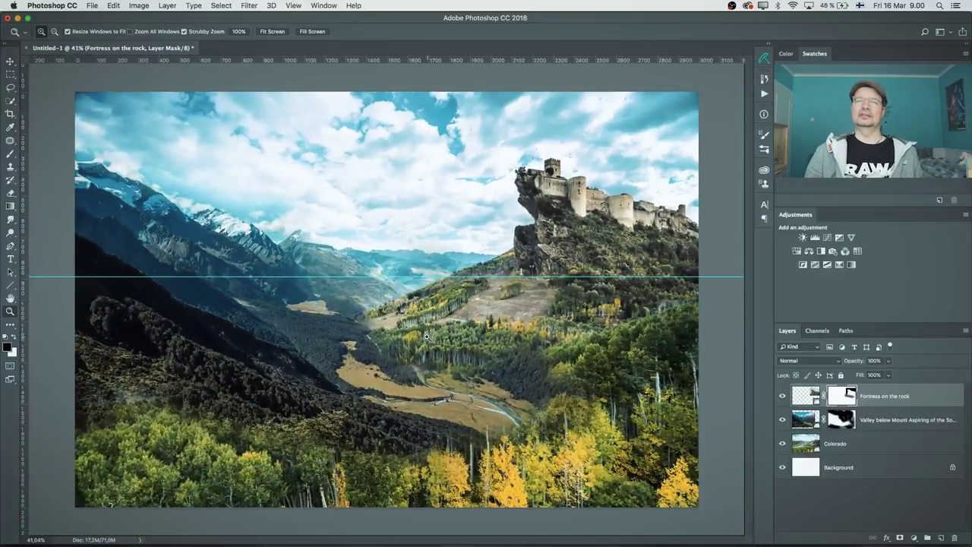